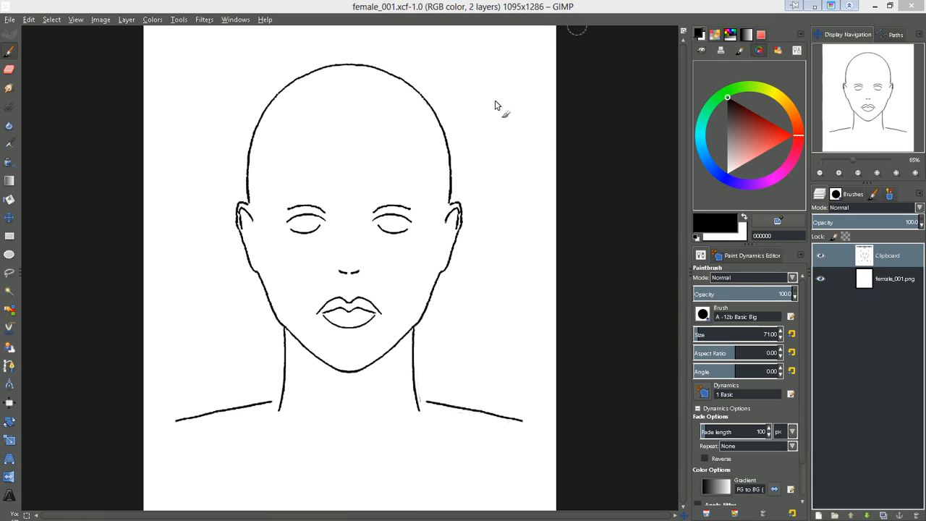
- Set the foreground colour to dark brown 4c2804 and check the paint dynamics mapping of the brush
{"action": "left_click", "coordinate": [732, 104]}
{"action": "left_click_drag", "start_coordinate": [732, 104], "coordinate": [752, 118]}
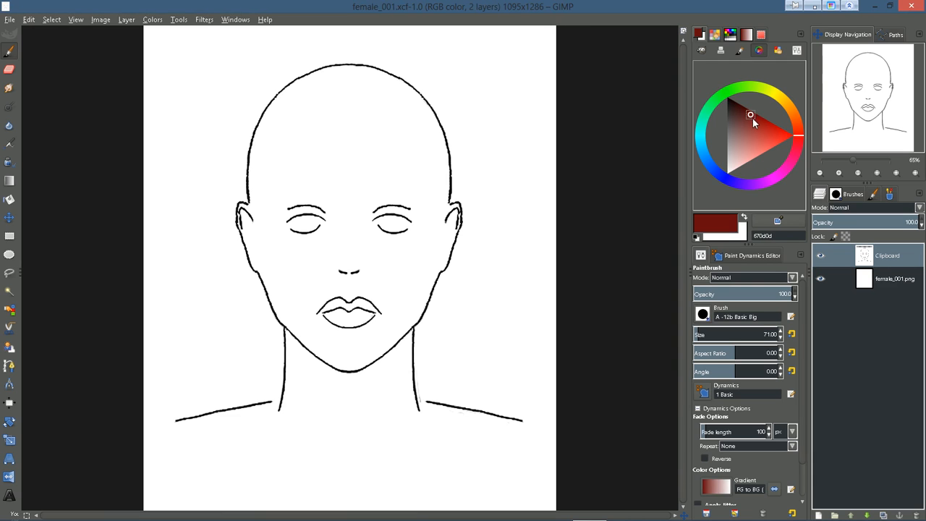
{"action": "left_click", "coordinate": [796, 114]}
{"action": "left_click_drag", "start_coordinate": [739, 115], "coordinate": [734, 114]}
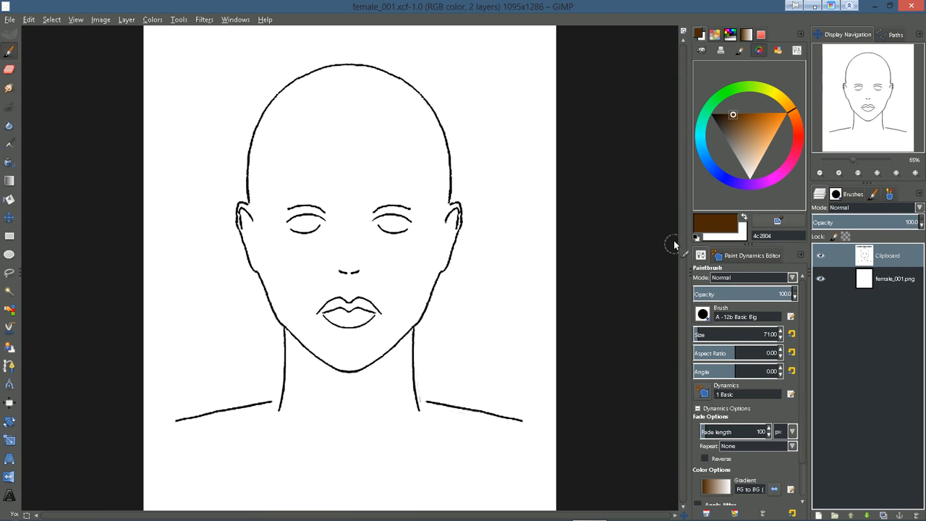
{"action": "left_click", "coordinate": [735, 257]}
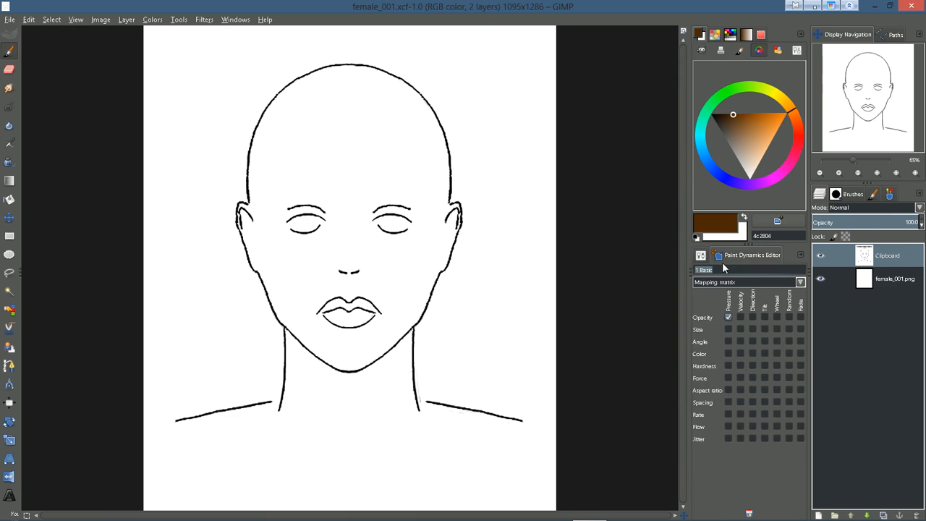
{"action": "left_click", "coordinate": [700, 257]}
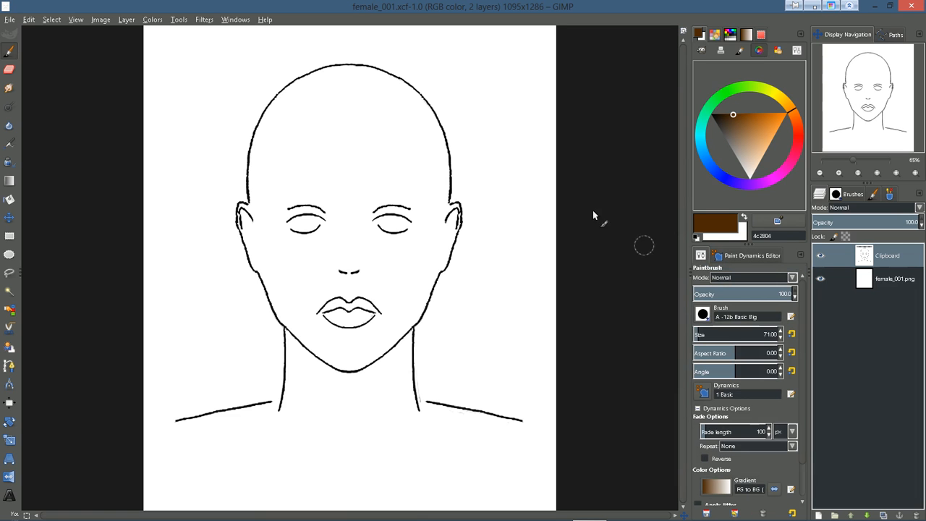
- Paint a dark brown swatch to the upper right of the head and a lighter brown 6e3b06 swatch below it
{"action": "mouse_move", "coordinate": [478, 75]}
{"action": "left_mouse_down"}
{"action": "mouse_move", "coordinate": [470, 62]}
{"action": "mouse_move", "coordinate": [481, 56]}
{"action": "mouse_move", "coordinate": [480, 73]}
{"action": "mouse_move", "coordinate": [493, 67]}
{"action": "mouse_move", "coordinate": [486, 81]}
{"action": "mouse_move", "coordinate": [480, 65]}
{"action": "mouse_move", "coordinate": [492, 70]}
{"action": "mouse_move", "coordinate": [480, 81]}
{"action": "mouse_move", "coordinate": [486, 75]}
{"action": "left_mouse_up"}
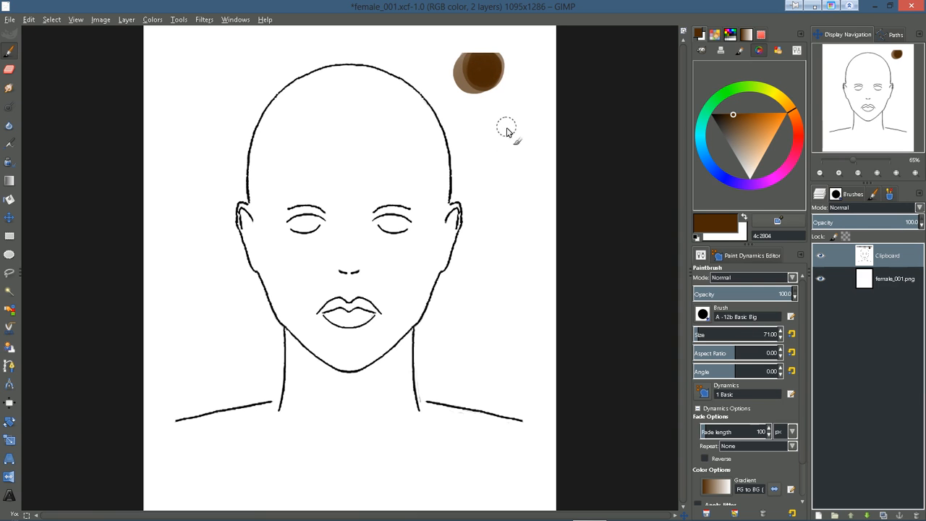
{"action": "left_click_drag", "start_coordinate": [736, 115], "coordinate": [743, 115]}
{"action": "mouse_move", "coordinate": [507, 148]}
{"action": "left_mouse_down"}
{"action": "mouse_move", "coordinate": [511, 164]}
{"action": "mouse_move", "coordinate": [498, 149]}
{"action": "mouse_move", "coordinate": [510, 167]}
{"action": "mouse_move", "coordinate": [504, 152]}
{"action": "mouse_move", "coordinate": [521, 154]}
{"action": "mouse_move", "coordinate": [494, 145]}
{"action": "mouse_move", "coordinate": [517, 142]}
{"action": "mouse_move", "coordinate": [504, 164]}
{"action": "left_mouse_up"}
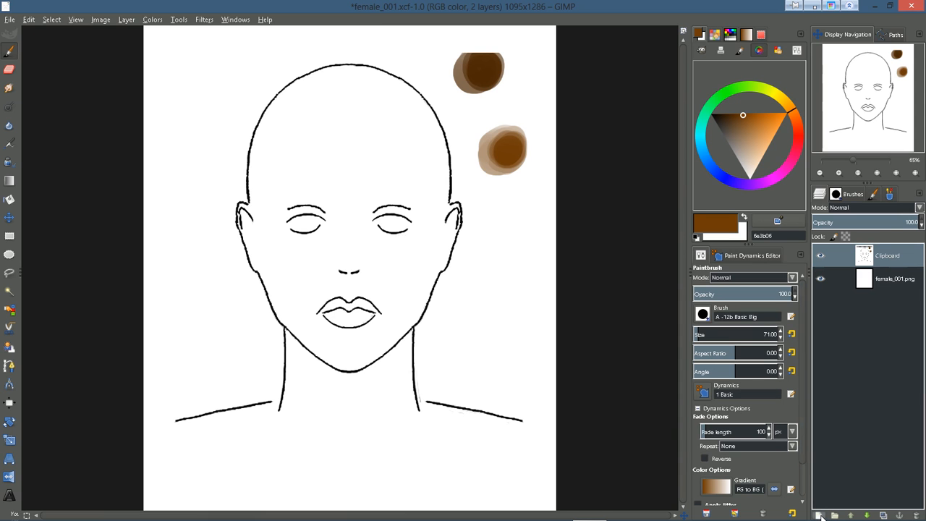
- Add a new transparent 1095 x 1286 px layer above the line drawing
{"action": "left_click", "coordinate": [819, 514]}
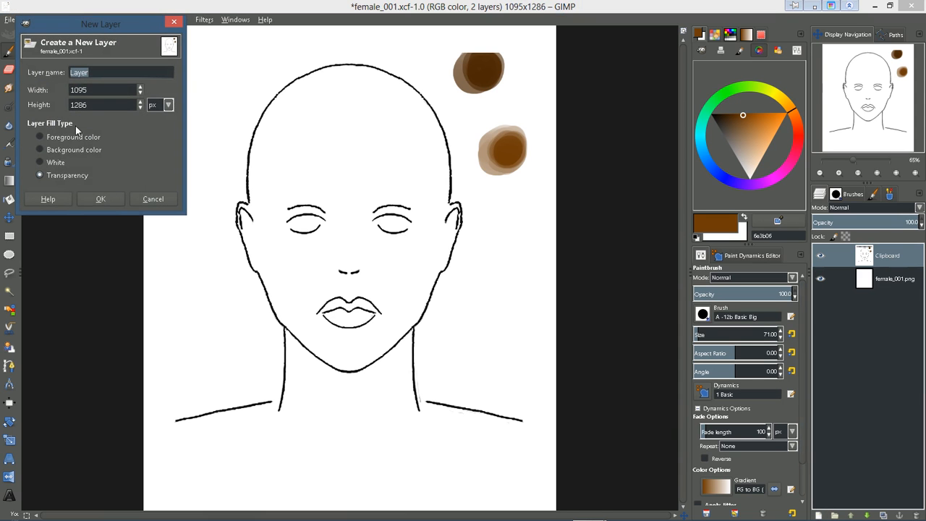
{"action": "left_click", "coordinate": [108, 201]}
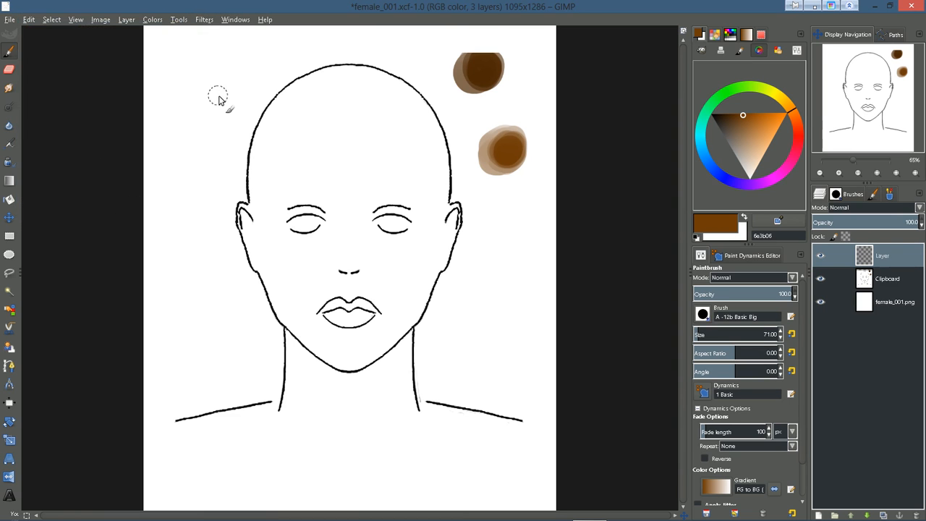
- Reduce the brush size to 61, sample the dark brown swatch, and paint a rough chin-length hair outline around the head
{"action": "key", "text": "bracketleft"}
{"action": "key", "text": "bracketleft"}
{"action": "key", "text": "bracketleft"}
{"action": "key", "text": "bracketleft"}
{"action": "key", "text": "bracketleft"}
{"action": "key", "text": "bracketleft"}
{"action": "key", "text": "bracketleft"}
{"action": "key", "text": "bracketleft"}
{"action": "key", "text": "bracketleft"}
{"action": "key", "text": "bracketleft"}
{"action": "left_click", "coordinate": [490, 73], "text": "ctrl"}
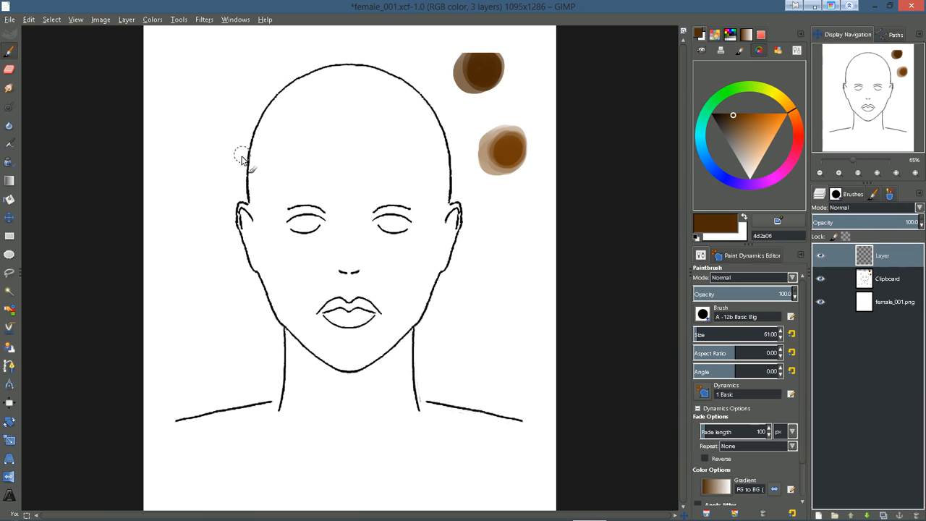
{"action": "mouse_move", "coordinate": [244, 142]}
{"action": "left_mouse_down"}
{"action": "mouse_move", "coordinate": [243, 185]}
{"action": "mouse_move", "coordinate": [245, 137]}
{"action": "mouse_move", "coordinate": [244, 187]}
{"action": "mouse_move", "coordinate": [247, 130]}
{"action": "mouse_move", "coordinate": [243, 256]}
{"action": "mouse_move", "coordinate": [239, 151]}
{"action": "mouse_move", "coordinate": [270, 88]}
{"action": "mouse_move", "coordinate": [273, 110]}
{"action": "mouse_move", "coordinate": [269, 93]}
{"action": "mouse_move", "coordinate": [325, 68]}
{"action": "mouse_move", "coordinate": [288, 80]}
{"action": "mouse_move", "coordinate": [364, 64]}
{"action": "mouse_move", "coordinate": [341, 63]}
{"action": "mouse_move", "coordinate": [390, 68]}
{"action": "mouse_move", "coordinate": [371, 63]}
{"action": "mouse_move", "coordinate": [432, 88]}
{"action": "mouse_move", "coordinate": [427, 96]}
{"action": "mouse_move", "coordinate": [412, 84]}
{"action": "mouse_move", "coordinate": [439, 132]}
{"action": "mouse_move", "coordinate": [431, 92]}
{"action": "mouse_move", "coordinate": [449, 191]}
{"action": "mouse_move", "coordinate": [469, 197]}
{"action": "mouse_move", "coordinate": [458, 192]}
{"action": "mouse_move", "coordinate": [461, 283]}
{"action": "left_mouse_up"}
{"action": "mouse_move", "coordinate": [233, 243]}
{"action": "left_mouse_down"}
{"action": "mouse_move", "coordinate": [244, 304]}
{"action": "mouse_move", "coordinate": [246, 263]}
{"action": "mouse_move", "coordinate": [254, 295]}
{"action": "mouse_move", "coordinate": [258, 278]}
{"action": "mouse_move", "coordinate": [266, 335]}
{"action": "mouse_move", "coordinate": [266, 296]}
{"action": "mouse_move", "coordinate": [270, 349]}
{"action": "left_mouse_up"}
{"action": "mouse_move", "coordinate": [457, 253]}
{"action": "left_mouse_down"}
{"action": "mouse_move", "coordinate": [452, 300]}
{"action": "mouse_move", "coordinate": [443, 288]}
{"action": "mouse_move", "coordinate": [450, 339]}
{"action": "left_mouse_up"}
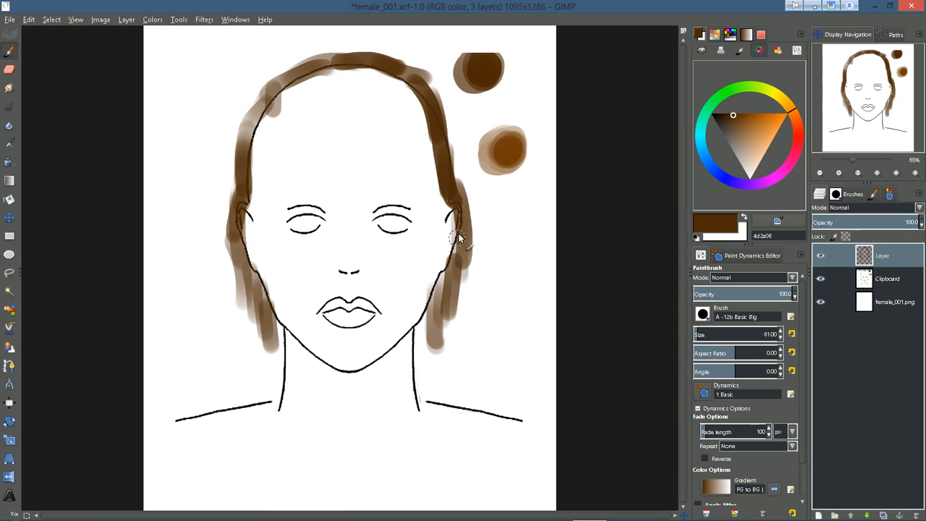
- Thicken the brown hair shape along both sides and the crown, and extend a short fringe over the upper forehead
{"action": "left_click_drag", "start_coordinate": [468, 262], "coordinate": [467, 183]}
{"action": "mouse_move", "coordinate": [429, 71]}
{"action": "left_mouse_down"}
{"action": "mouse_move", "coordinate": [457, 159]}
{"action": "mouse_move", "coordinate": [453, 149]}
{"action": "left_mouse_up"}
{"action": "mouse_move", "coordinate": [330, 52]}
{"action": "left_mouse_down"}
{"action": "mouse_move", "coordinate": [287, 77]}
{"action": "mouse_move", "coordinate": [236, 153]}
{"action": "mouse_move", "coordinate": [271, 89]}
{"action": "mouse_move", "coordinate": [271, 118]}
{"action": "mouse_move", "coordinate": [282, 88]}
{"action": "mouse_move", "coordinate": [310, 91]}
{"action": "mouse_move", "coordinate": [297, 78]}
{"action": "mouse_move", "coordinate": [313, 81]}
{"action": "mouse_move", "coordinate": [309, 120]}
{"action": "mouse_move", "coordinate": [334, 88]}
{"action": "mouse_move", "coordinate": [336, 113]}
{"action": "mouse_move", "coordinate": [348, 96]}
{"action": "mouse_move", "coordinate": [338, 70]}
{"action": "mouse_move", "coordinate": [362, 116]}
{"action": "mouse_move", "coordinate": [353, 66]}
{"action": "mouse_move", "coordinate": [363, 76]}
{"action": "mouse_move", "coordinate": [378, 68]}
{"action": "mouse_move", "coordinate": [393, 107]}
{"action": "mouse_move", "coordinate": [390, 73]}
{"action": "mouse_move", "coordinate": [404, 107]}
{"action": "mouse_move", "coordinate": [404, 78]}
{"action": "mouse_move", "coordinate": [415, 114]}
{"action": "mouse_move", "coordinate": [417, 89]}
{"action": "mouse_move", "coordinate": [411, 110]}
{"action": "mouse_move", "coordinate": [327, 87]}
{"action": "mouse_move", "coordinate": [319, 112]}
{"action": "mouse_move", "coordinate": [327, 75]}
{"action": "mouse_move", "coordinate": [280, 117]}
{"action": "mouse_move", "coordinate": [274, 107]}
{"action": "mouse_move", "coordinate": [265, 114]}
{"action": "mouse_move", "coordinate": [272, 107]}
{"action": "mouse_move", "coordinate": [264, 125]}
{"action": "mouse_move", "coordinate": [257, 120]}
{"action": "mouse_move", "coordinate": [248, 152]}
{"action": "mouse_move", "coordinate": [282, 88]}
{"action": "mouse_move", "coordinate": [269, 133]}
{"action": "mouse_move", "coordinate": [303, 76]}
{"action": "mouse_move", "coordinate": [342, 74]}
{"action": "left_mouse_up"}
{"action": "mouse_move", "coordinate": [285, 98]}
{"action": "left_mouse_down"}
{"action": "mouse_move", "coordinate": [274, 118]}
{"action": "mouse_move", "coordinate": [254, 111]}
{"action": "mouse_move", "coordinate": [235, 176]}
{"action": "mouse_move", "coordinate": [234, 150]}
{"action": "mouse_move", "coordinate": [237, 209]}
{"action": "left_mouse_up"}
{"action": "mouse_move", "coordinate": [293, 118]}
{"action": "left_mouse_down"}
{"action": "mouse_move", "coordinate": [416, 119]}
{"action": "mouse_move", "coordinate": [432, 93]}
{"action": "mouse_move", "coordinate": [441, 102]}
{"action": "mouse_move", "coordinate": [467, 208]}
{"action": "mouse_move", "coordinate": [432, 348]}
{"action": "mouse_move", "coordinate": [438, 337]}
{"action": "mouse_move", "coordinate": [456, 345]}
{"action": "mouse_move", "coordinate": [480, 321]}
{"action": "mouse_move", "coordinate": [474, 312]}
{"action": "left_mouse_up"}
{"action": "mouse_move", "coordinate": [262, 320]}
{"action": "left_mouse_down"}
{"action": "mouse_move", "coordinate": [235, 237]}
{"action": "mouse_move", "coordinate": [230, 253]}
{"action": "mouse_move", "coordinate": [261, 111]}
{"action": "mouse_move", "coordinate": [254, 84]}
{"action": "mouse_move", "coordinate": [296, 88]}
{"action": "mouse_move", "coordinate": [307, 73]}
{"action": "mouse_move", "coordinate": [344, 82]}
{"action": "mouse_move", "coordinate": [250, 141]}
{"action": "mouse_move", "coordinate": [235, 269]}
{"action": "mouse_move", "coordinate": [239, 298]}
{"action": "mouse_move", "coordinate": [262, 324]}
{"action": "mouse_move", "coordinate": [261, 312]}
{"action": "mouse_move", "coordinate": [246, 336]}
{"action": "mouse_move", "coordinate": [224, 238]}
{"action": "mouse_move", "coordinate": [230, 209]}
{"action": "left_mouse_up"}
{"action": "mouse_move", "coordinate": [394, 64]}
{"action": "left_mouse_down"}
{"action": "mouse_move", "coordinate": [433, 94]}
{"action": "mouse_move", "coordinate": [387, 65]}
{"action": "mouse_move", "coordinate": [402, 93]}
{"action": "mouse_move", "coordinate": [317, 73]}
{"action": "left_mouse_up"}
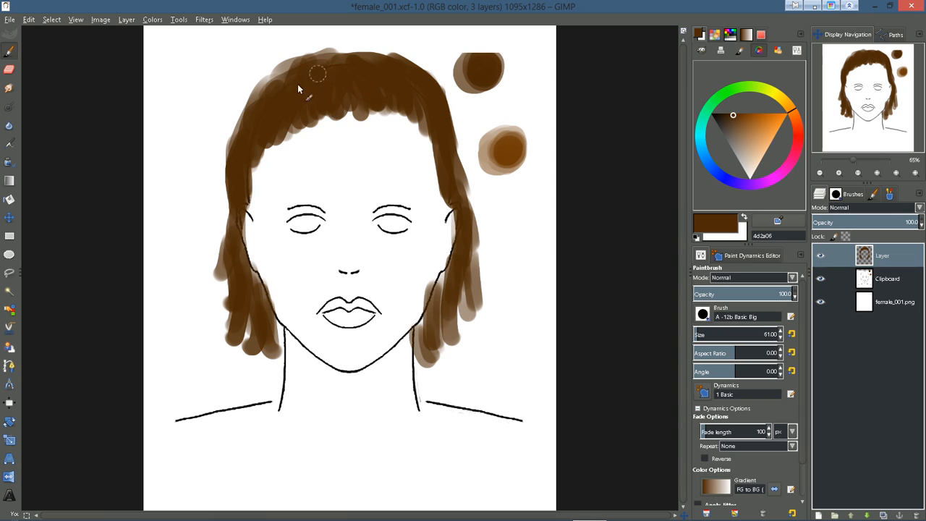
- Fill the remaining light patches in the fringe and side locks with solid dark brown
{"action": "mouse_move", "coordinate": [273, 99]}
{"action": "left_mouse_down"}
{"action": "mouse_move", "coordinate": [332, 66]}
{"action": "mouse_move", "coordinate": [372, 64]}
{"action": "mouse_move", "coordinate": [465, 226]}
{"action": "mouse_move", "coordinate": [477, 272]}
{"action": "mouse_move", "coordinate": [445, 340]}
{"action": "mouse_move", "coordinate": [427, 324]}
{"action": "mouse_move", "coordinate": [428, 368]}
{"action": "mouse_move", "coordinate": [466, 322]}
{"action": "mouse_move", "coordinate": [467, 273]}
{"action": "mouse_move", "coordinate": [468, 318]}
{"action": "left_mouse_up"}
{"action": "mouse_move", "coordinate": [315, 92]}
{"action": "left_mouse_down"}
{"action": "mouse_move", "coordinate": [250, 108]}
{"action": "mouse_move", "coordinate": [238, 134]}
{"action": "mouse_move", "coordinate": [251, 316]}
{"action": "mouse_move", "coordinate": [259, 288]}
{"action": "mouse_move", "coordinate": [266, 326]}
{"action": "left_mouse_up"}
{"action": "mouse_move", "coordinate": [238, 249]}
{"action": "left_mouse_down"}
{"action": "mouse_move", "coordinate": [249, 320]}
{"action": "mouse_move", "coordinate": [234, 318]}
{"action": "left_mouse_up"}
{"action": "left_click_drag", "start_coordinate": [464, 195], "coordinate": [472, 243]}
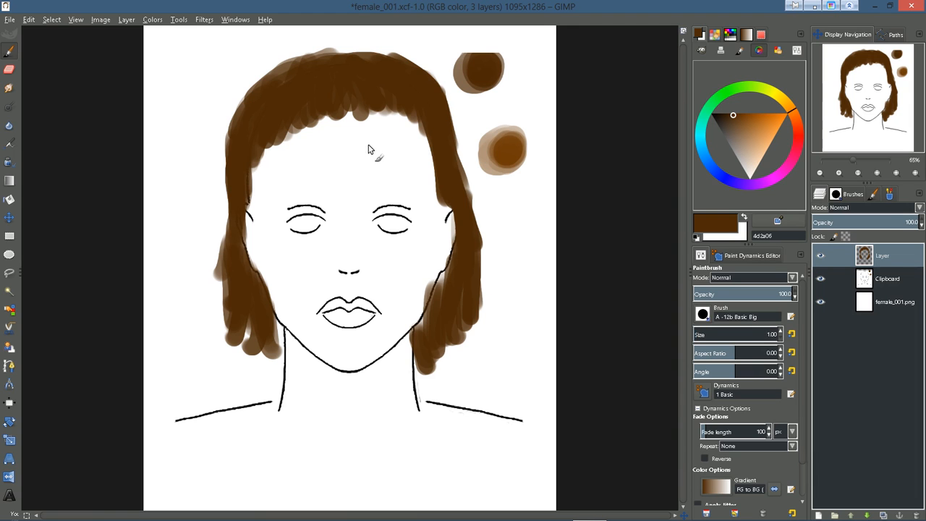
- Try thin test strands at brush size 1 on the blank area left of the hair, and undo them
{"action": "left_click_drag", "start_coordinate": [173, 159], "coordinate": [183, 280]}
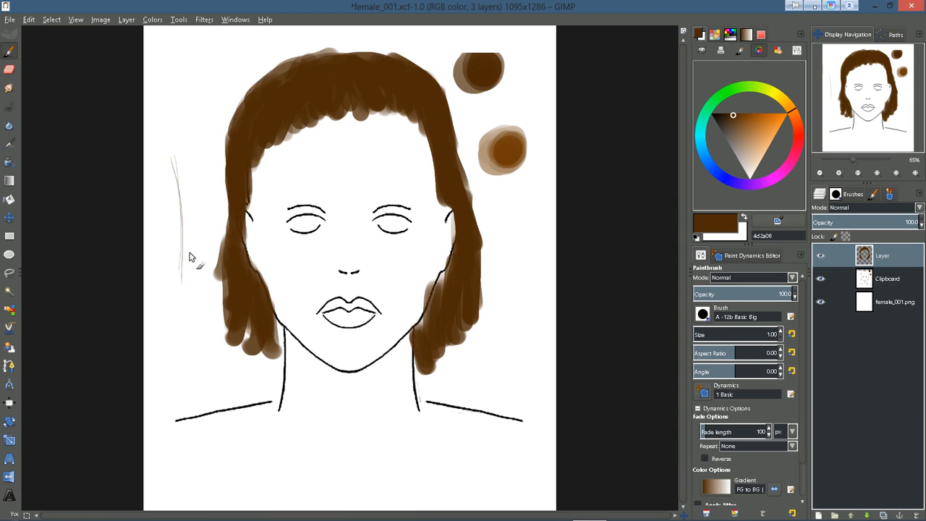
{"action": "key", "text": "ctrl+z"}
{"action": "key", "text": "ctrl+z"}
{"action": "key", "text": "ctrl+z"}
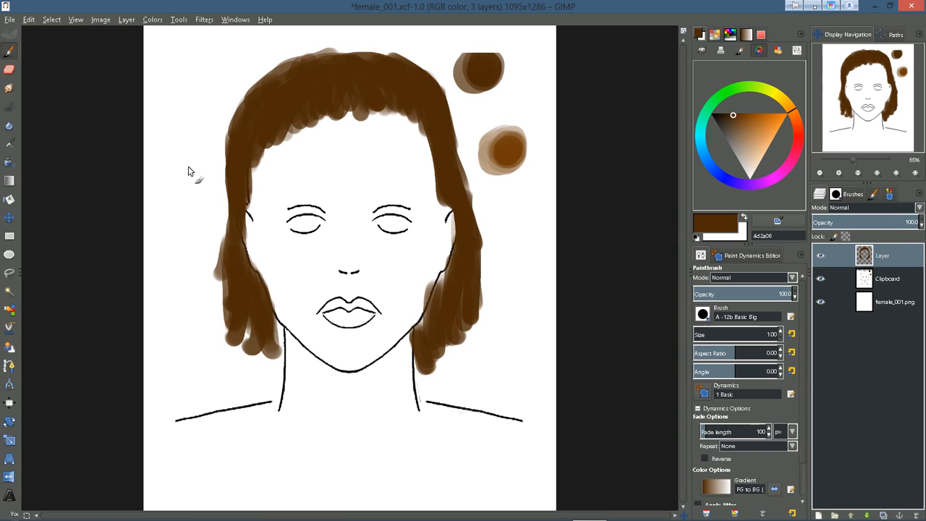
{"action": "left_click_drag", "start_coordinate": [190, 145], "coordinate": [191, 258]}
{"action": "left_click_drag", "start_coordinate": [186, 155], "coordinate": [192, 271]}
{"action": "key", "text": "ctrl+z"}
{"action": "key", "text": "ctrl+z"}
{"action": "key", "text": "ctrl+z"}
{"action": "key", "text": "ctrl+z"}
{"action": "key", "text": "ctrl+z"}
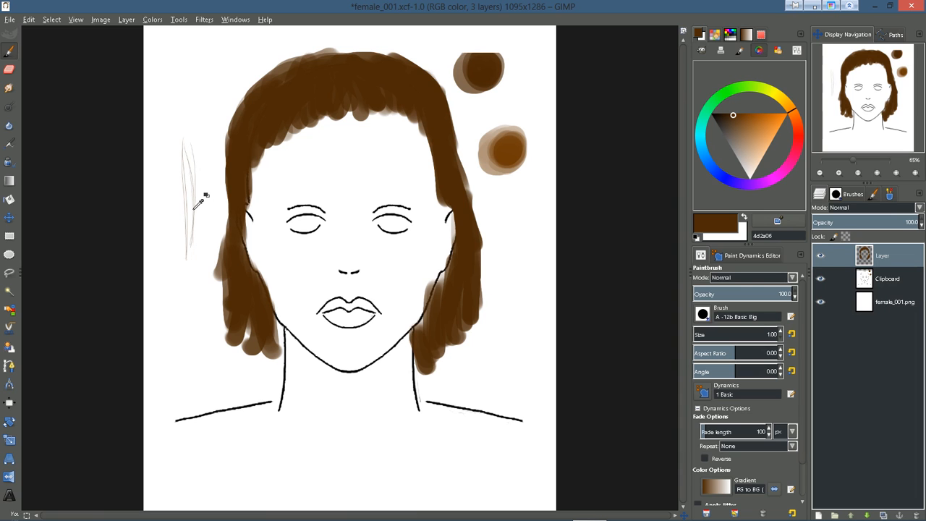
{"action": "key", "text": "ctrl+z"}
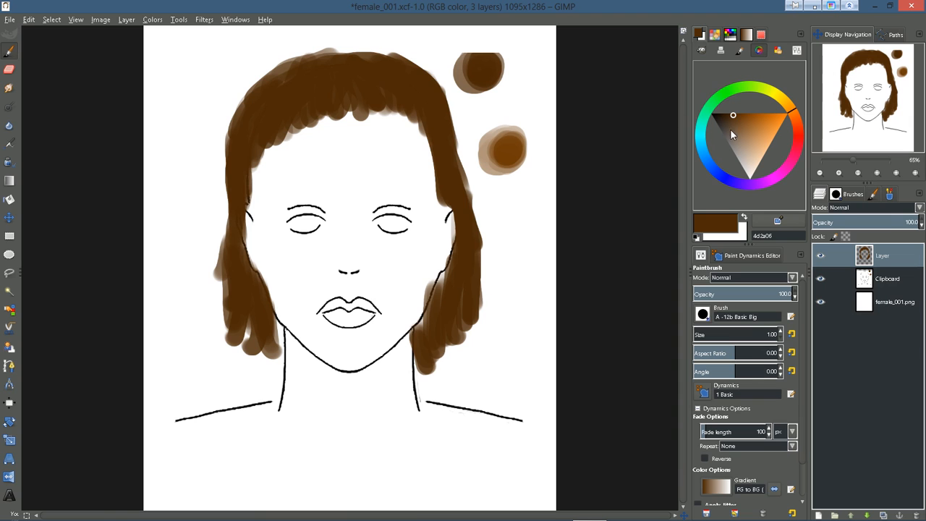
- Draw thin strands over the hair and its lower tips in darker brown 341a00, and darken the foreground colour to 251300
{"action": "left_click_drag", "start_coordinate": [732, 113], "coordinate": [726, 112]}
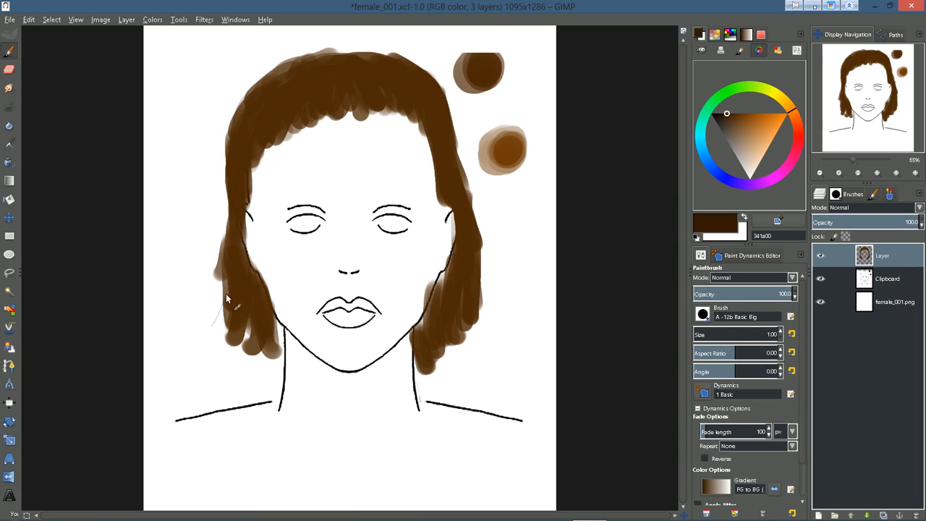
{"action": "mouse_move", "coordinate": [236, 284]}
{"action": "left_mouse_down"}
{"action": "mouse_move", "coordinate": [234, 353]}
{"action": "mouse_move", "coordinate": [246, 358]}
{"action": "left_mouse_up"}
{"action": "left_click_drag", "start_coordinate": [249, 304], "coordinate": [256, 357]}
{"action": "left_click_drag", "start_coordinate": [452, 323], "coordinate": [447, 368]}
{"action": "left_click_drag", "start_coordinate": [726, 119], "coordinate": [721, 113]}
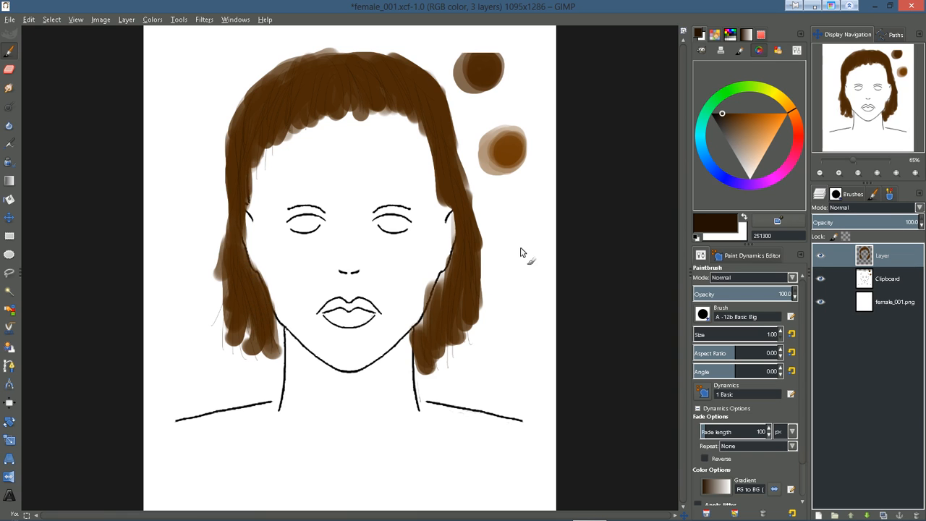
- Filter the brush list by the hair tag and select the F_Furr fast brush
{"action": "left_click", "coordinate": [850, 193]}
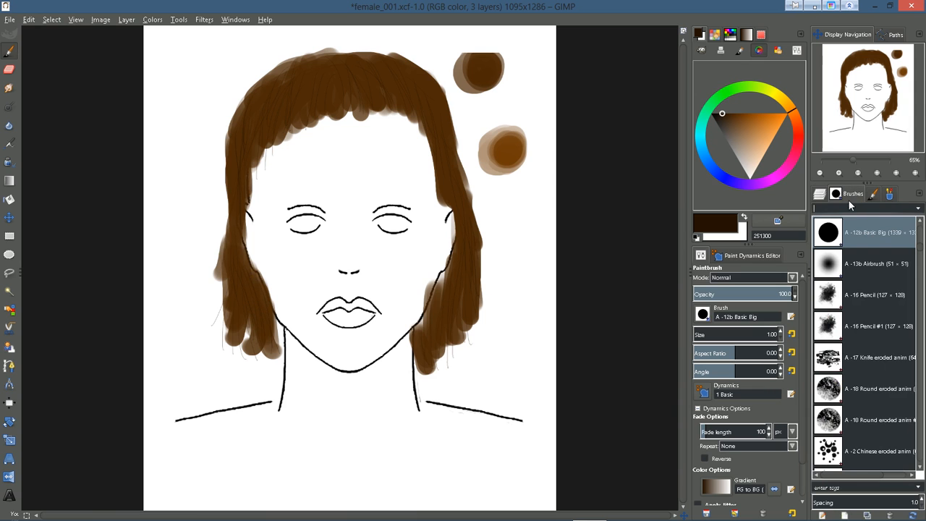
{"action": "scroll", "coordinate": [922, 250], "scroll_direction": "up", "scroll_amount": 5}
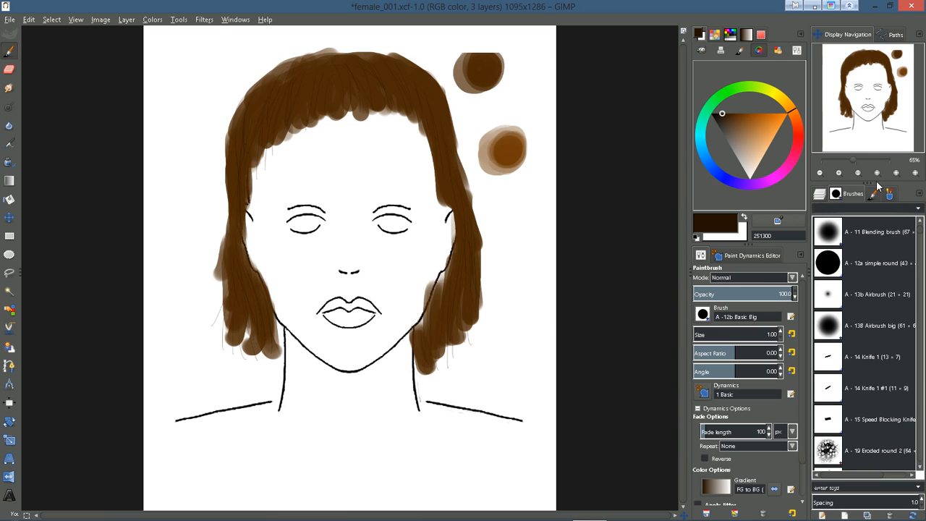
{"action": "left_click", "coordinate": [918, 210]}
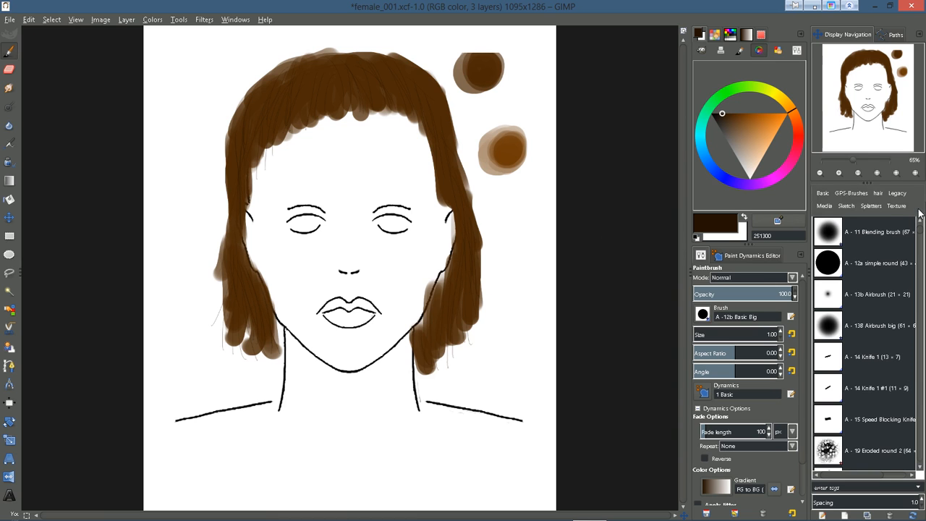
{"action": "left_click", "coordinate": [878, 193]}
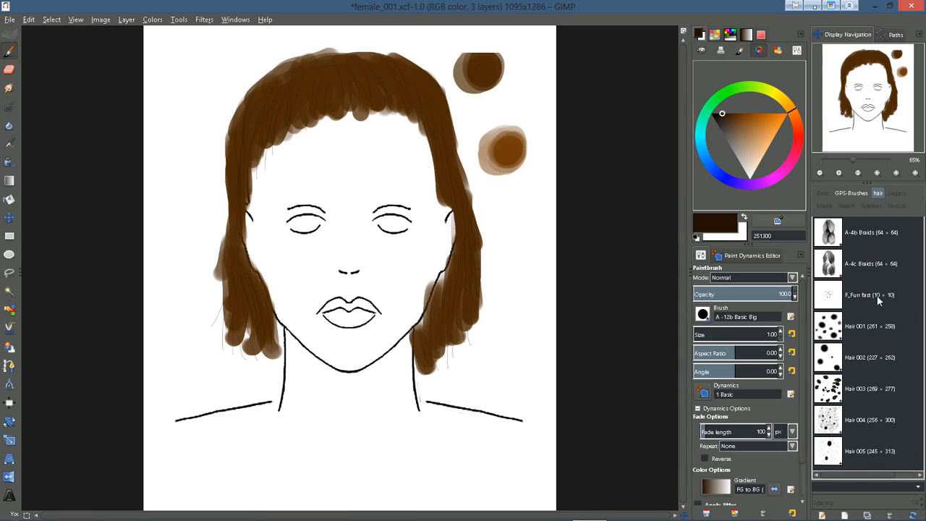
{"action": "left_click", "coordinate": [830, 297]}
{"action": "left_click", "coordinate": [830, 297]}
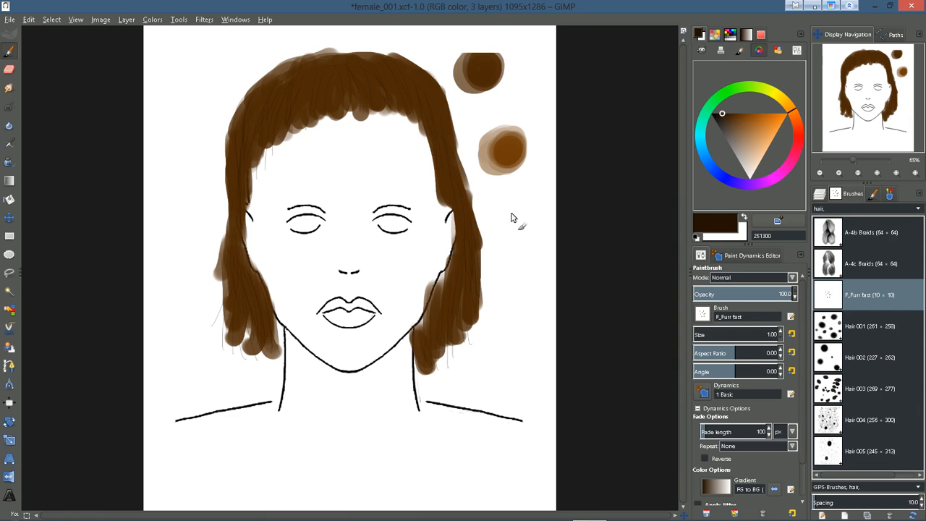
- Enlarge the F_Furr fast brush for multi-strand strokes
{"action": "key", "text": "bracketright"}
{"action": "key", "text": "bracketright"}
{"action": "key", "text": "bracketright"}
{"action": "key", "text": "bracketright"}
{"action": "key", "text": "bracketright"}
{"action": "key", "text": "bracketright"}
{"action": "key", "text": "bracketright"}
{"action": "key", "text": "bracketright"}
{"action": "key", "text": "bracketright"}
{"action": "key", "text": "bracketright"}
{"action": "key", "text": "bracketright"}
{"action": "key", "text": "bracketright"}
{"action": "key", "text": "bracketright"}
{"action": "key", "text": "bracketright"}
{"action": "key", "text": "bracketright"}
{"action": "key", "text": "bracketright"}
{"action": "key", "text": "bracketright"}
{"action": "key", "text": "bracketright"}
{"action": "key", "text": "bracketright"}
{"action": "key", "text": "bracketright"}
{"action": "key", "text": "bracketright"}
{"action": "key", "text": "bracketright"}
{"action": "key", "text": "bracketright"}
{"action": "key", "text": "bracketright"}
{"action": "key", "text": "bracketright"}
{"action": "key", "text": "bracketright"}
{"action": "key", "text": "bracketright"}
- Try furry test strokes on the blank area right of the hair, and undo them
{"action": "left_click_drag", "start_coordinate": [516, 207], "coordinate": [524, 334]}
{"action": "left_click_drag", "start_coordinate": [512, 215], "coordinate": [518, 348]}
{"action": "key", "text": "ctrl+z"}
{"action": "key", "text": "ctrl+z"}
{"action": "key", "text": "ctrl+z"}
{"action": "key", "text": "ctrl+z"}
{"action": "left_click_drag", "start_coordinate": [523, 297], "coordinate": [515, 205]}
{"action": "left_click_drag", "start_coordinate": [518, 345], "coordinate": [533, 289]}
{"action": "key", "text": "ctrl+z"}
{"action": "key", "text": "ctrl+z"}
- Set the brush spacing to 1.0, test the strokes beside the hair, and undo the test strokes
{"action": "left_click", "coordinate": [921, 507]}
{"action": "left_click_drag", "start_coordinate": [508, 207], "coordinate": [518, 327]}
{"action": "left_click_drag", "start_coordinate": [516, 212], "coordinate": [502, 340]}
{"action": "key", "text": "ctrl+z"}
{"action": "key", "text": "ctrl+z"}
- Reduce the brush size to 23 and paint dark 251300 strands down the side hair on the right of the portrait
{"action": "key", "text": "bracketleft"}
{"action": "key", "text": "bracketleft"}
{"action": "key", "text": "bracketleft"}
{"action": "key", "text": "bracketleft"}
{"action": "key", "text": "bracketleft"}
{"action": "key", "text": "bracketleft"}
{"action": "key", "text": "bracketleft"}
{"action": "key", "text": "bracketleft"}
{"action": "key", "text": "bracketleft"}
{"action": "key", "text": "bracketleft"}
{"action": "key", "text": "bracketleft"}
{"action": "key", "text": "bracketleft"}
{"action": "mouse_move", "coordinate": [449, 180]}
{"action": "left_mouse_down"}
{"action": "mouse_move", "coordinate": [468, 253]}
{"action": "mouse_move", "coordinate": [470, 217]}
{"action": "mouse_move", "coordinate": [467, 288]}
{"action": "left_mouse_up"}
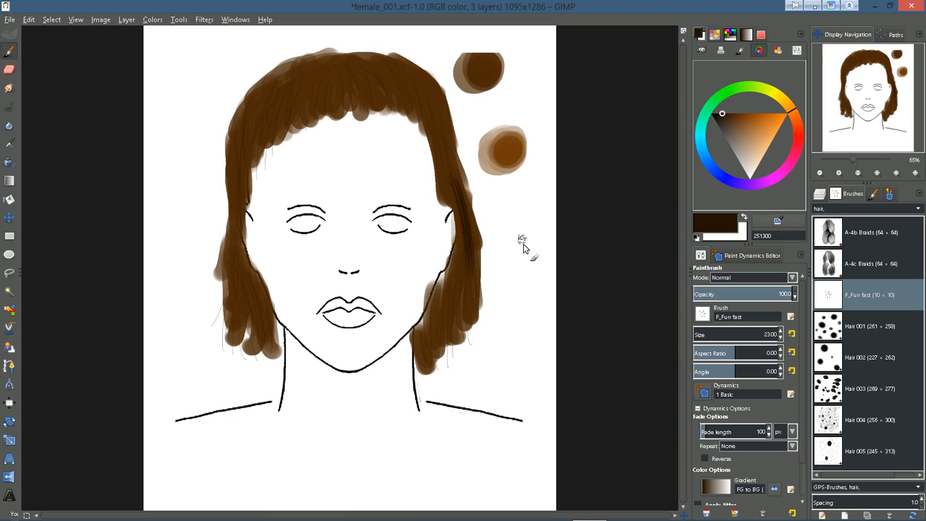
- Sample the dark brown swatch and paint fine strands along the fringe edge and the hair on the portrait's right side
{"action": "left_click", "coordinate": [489, 61], "text": "ctrl"}
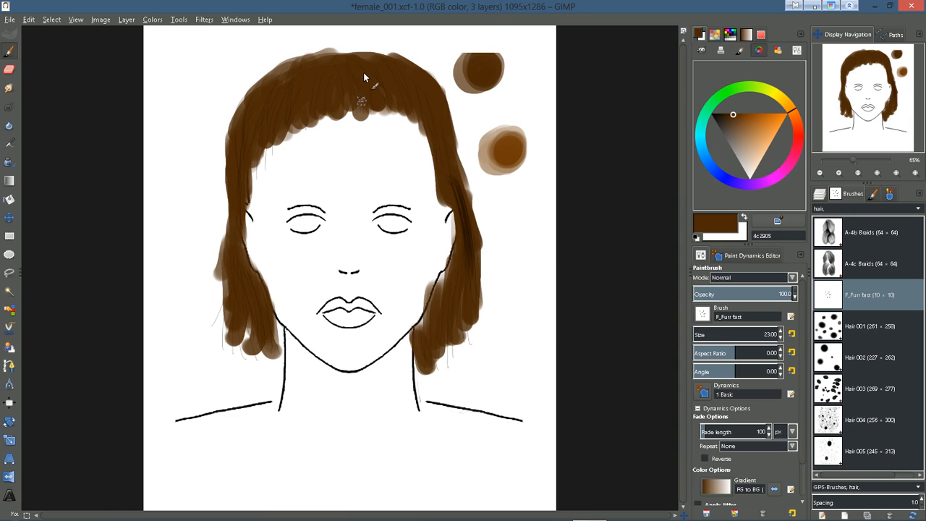
{"action": "mouse_move", "coordinate": [389, 107]}
{"action": "left_mouse_down"}
{"action": "mouse_move", "coordinate": [410, 129]}
{"action": "mouse_move", "coordinate": [420, 116]}
{"action": "left_mouse_up"}
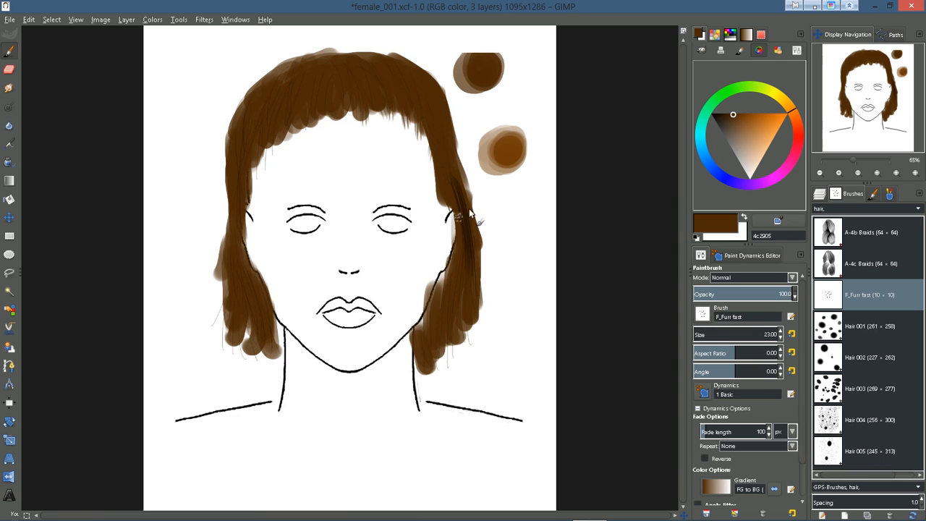
{"action": "left_click_drag", "start_coordinate": [461, 181], "coordinate": [479, 311]}
{"action": "left_click_drag", "start_coordinate": [466, 240], "coordinate": [468, 332]}
{"action": "left_click_drag", "start_coordinate": [459, 283], "coordinate": [461, 346]}
{"action": "left_click_drag", "start_coordinate": [445, 273], "coordinate": [440, 362]}
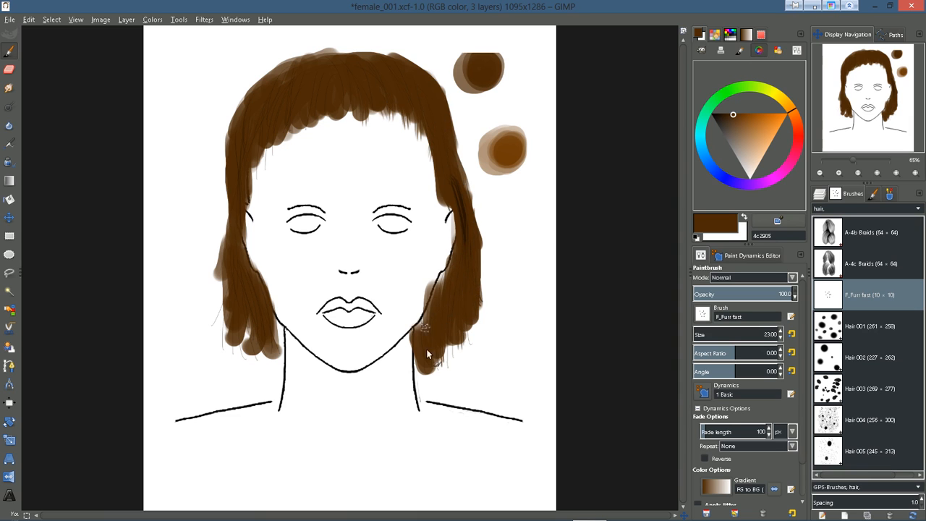
{"action": "mouse_move", "coordinate": [449, 190]}
{"action": "left_mouse_down"}
{"action": "mouse_move", "coordinate": [468, 255]}
{"action": "mouse_move", "coordinate": [470, 243]}
{"action": "left_mouse_up"}
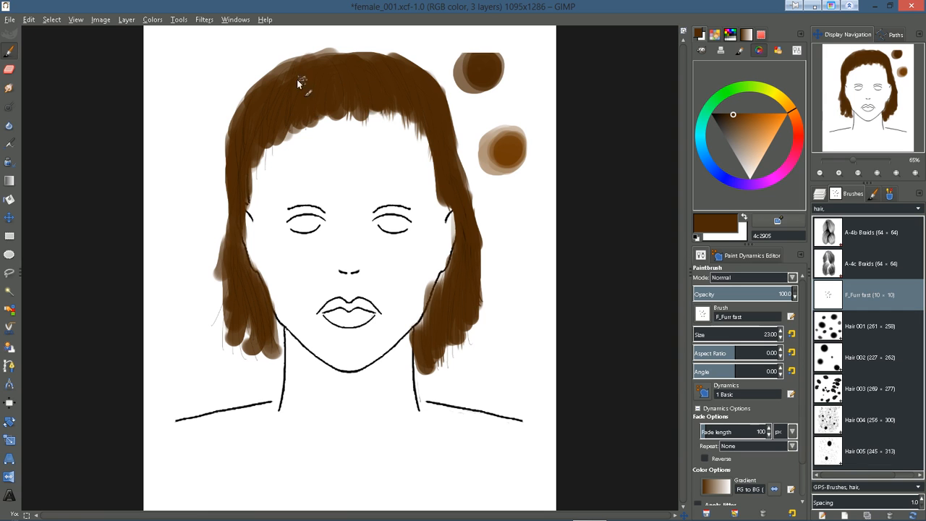
- Paint fine brown strands down the hair on the portrait's left side, redoing the stroke beside the ear and cheek
{"action": "mouse_move", "coordinate": [243, 120]}
{"action": "left_mouse_down"}
{"action": "mouse_move", "coordinate": [233, 210]}
{"action": "mouse_move", "coordinate": [243, 256]}
{"action": "left_mouse_up"}
{"action": "mouse_move", "coordinate": [237, 216]}
{"action": "left_mouse_down"}
{"action": "mouse_move", "coordinate": [244, 302]}
{"action": "mouse_move", "coordinate": [258, 292]}
{"action": "mouse_move", "coordinate": [253, 260]}
{"action": "mouse_move", "coordinate": [272, 345]}
{"action": "left_mouse_up"}
{"action": "left_click_drag", "start_coordinate": [254, 285], "coordinate": [264, 351]}
{"action": "left_click_drag", "start_coordinate": [238, 267], "coordinate": [250, 345]}
{"action": "left_click_drag", "start_coordinate": [244, 290], "coordinate": [243, 341]}
{"action": "left_click_drag", "start_coordinate": [250, 196], "coordinate": [266, 278]}
{"action": "key", "text": "ctrl+z"}
{"action": "left_click_drag", "start_coordinate": [244, 205], "coordinate": [251, 274]}
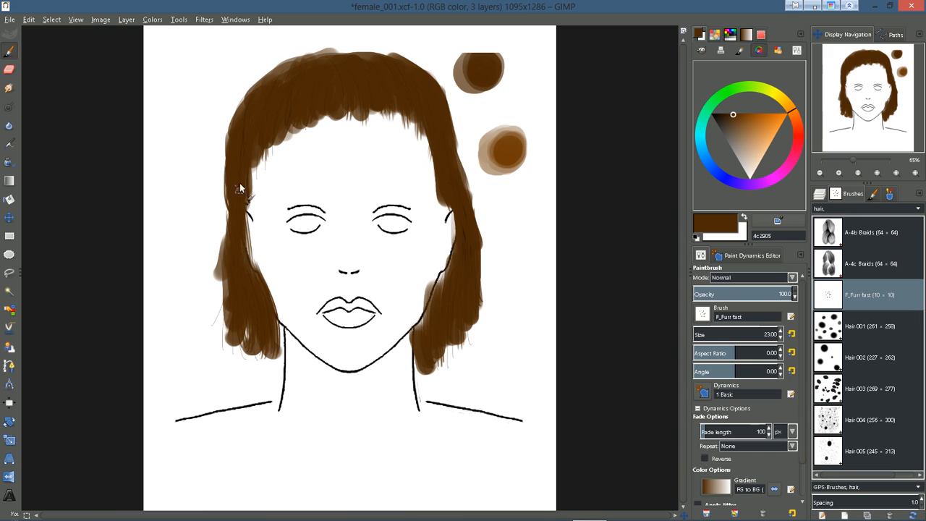
- Roughen the outer hair contour with fine brown strands along the upper left side and over the crown
{"action": "left_click_drag", "start_coordinate": [284, 64], "coordinate": [245, 106]}
{"action": "left_click_drag", "start_coordinate": [230, 148], "coordinate": [226, 181]}
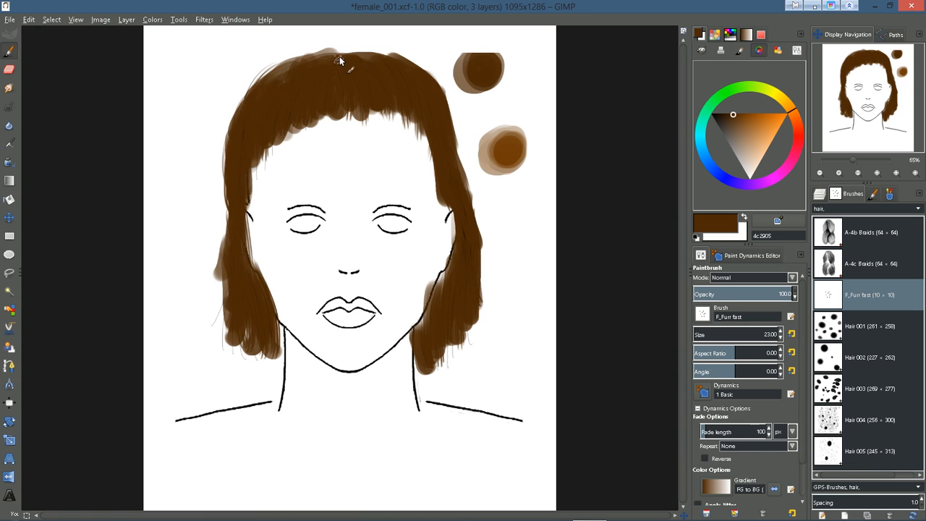
{"action": "mouse_move", "coordinate": [368, 57]}
{"action": "left_mouse_down"}
{"action": "mouse_move", "coordinate": [308, 66]}
{"action": "mouse_move", "coordinate": [275, 106]}
{"action": "left_mouse_up"}
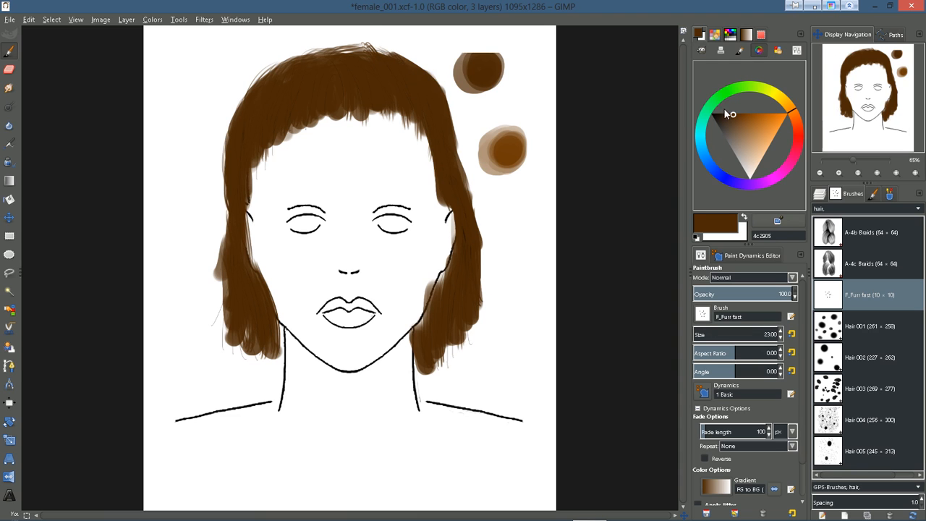
- Set the foreground colour to darker brown 361e04 and paint shading strands through the crown, fringe and side locks
{"action": "left_click", "coordinate": [729, 113]}
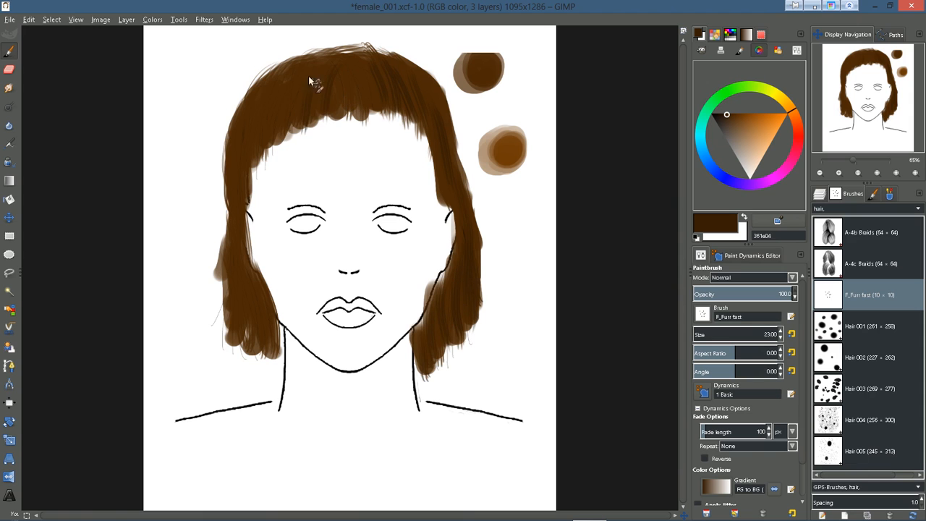
{"action": "left_click_drag", "start_coordinate": [274, 95], "coordinate": [256, 114]}
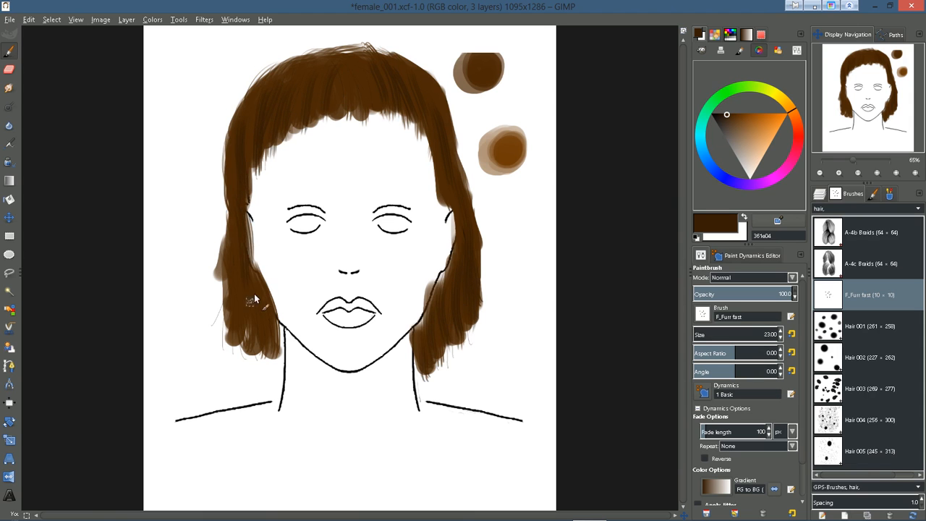
{"action": "mouse_move", "coordinate": [243, 318]}
{"action": "left_mouse_down"}
{"action": "mouse_move", "coordinate": [260, 341]}
{"action": "mouse_move", "coordinate": [251, 259]}
{"action": "mouse_move", "coordinate": [275, 339]}
{"action": "left_mouse_up"}
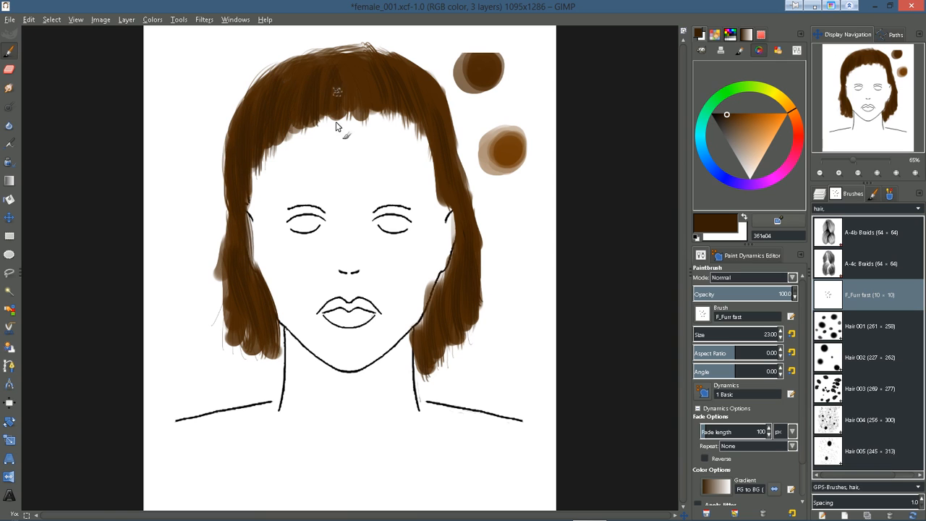
{"action": "mouse_move", "coordinate": [355, 107]}
{"action": "left_mouse_down"}
{"action": "mouse_move", "coordinate": [365, 70]}
{"action": "mouse_move", "coordinate": [378, 90]}
{"action": "mouse_move", "coordinate": [381, 63]}
{"action": "mouse_move", "coordinate": [392, 114]}
{"action": "mouse_move", "coordinate": [388, 64]}
{"action": "mouse_move", "coordinate": [418, 101]}
{"action": "mouse_move", "coordinate": [421, 91]}
{"action": "mouse_move", "coordinate": [431, 140]}
{"action": "left_mouse_up"}
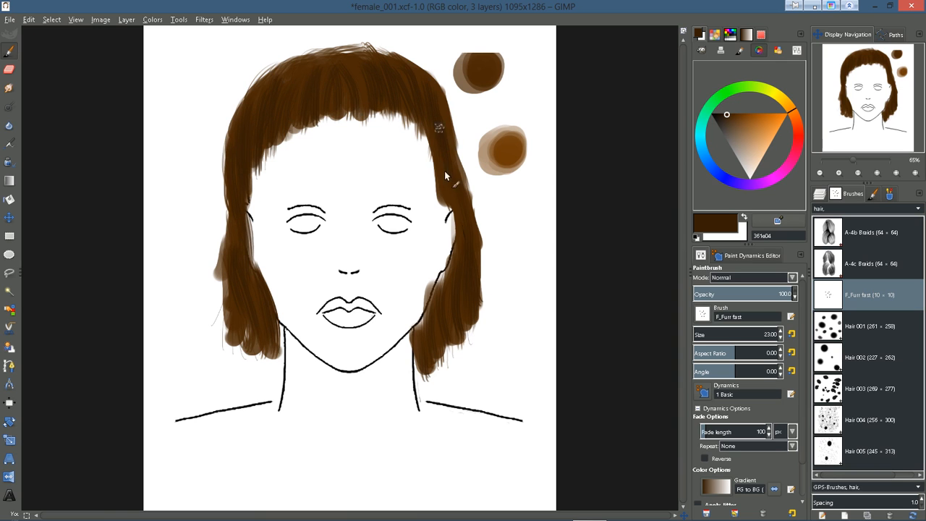
- Paint more fine dark brown strands on both side locks, roughening the portrait's left outer edge and the lower right ends
{"action": "mouse_move", "coordinate": [449, 176]}
{"action": "left_mouse_down"}
{"action": "mouse_move", "coordinate": [465, 197]}
{"action": "mouse_move", "coordinate": [434, 101]}
{"action": "left_mouse_up"}
{"action": "mouse_move", "coordinate": [228, 188]}
{"action": "left_mouse_down"}
{"action": "mouse_move", "coordinate": [209, 235]}
{"action": "mouse_move", "coordinate": [232, 208]}
{"action": "mouse_move", "coordinate": [219, 210]}
{"action": "mouse_move", "coordinate": [233, 171]}
{"action": "mouse_move", "coordinate": [221, 194]}
{"action": "mouse_move", "coordinate": [231, 175]}
{"action": "mouse_move", "coordinate": [228, 237]}
{"action": "mouse_move", "coordinate": [227, 224]}
{"action": "mouse_move", "coordinate": [235, 297]}
{"action": "mouse_move", "coordinate": [248, 306]}
{"action": "mouse_move", "coordinate": [233, 287]}
{"action": "mouse_move", "coordinate": [235, 334]}
{"action": "mouse_move", "coordinate": [221, 360]}
{"action": "left_mouse_up"}
{"action": "left_click_drag", "start_coordinate": [233, 306], "coordinate": [220, 325]}
{"action": "left_click_drag", "start_coordinate": [233, 266], "coordinate": [219, 305]}
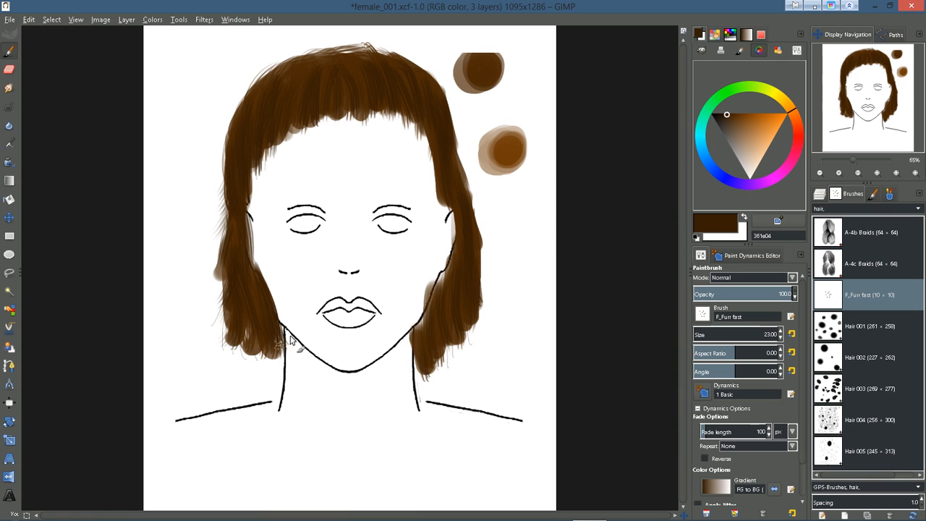
{"action": "mouse_move", "coordinate": [433, 331]}
{"action": "left_mouse_down"}
{"action": "mouse_move", "coordinate": [467, 285]}
{"action": "mouse_move", "coordinate": [449, 317]}
{"action": "mouse_move", "coordinate": [460, 359]}
{"action": "left_mouse_up"}
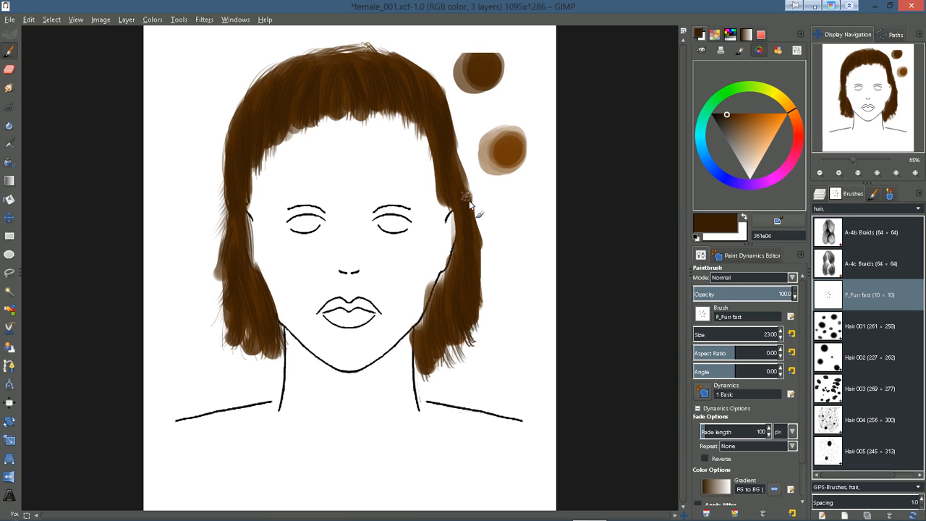
- Sample light brown 846c53 from the upper swatch's pale edge and paint strands over the crown and down the portrait's right side
{"action": "left_click", "coordinate": [461, 70], "text": "ctrl"}
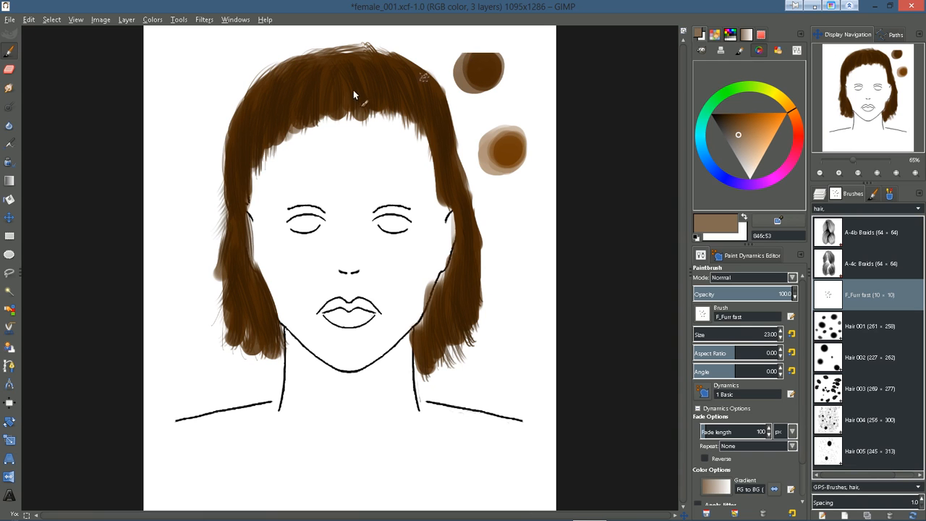
{"action": "mouse_move", "coordinate": [330, 69]}
{"action": "left_mouse_down"}
{"action": "mouse_move", "coordinate": [349, 105]}
{"action": "mouse_move", "coordinate": [354, 68]}
{"action": "mouse_move", "coordinate": [360, 105]}
{"action": "left_mouse_up"}
{"action": "mouse_move", "coordinate": [366, 71]}
{"action": "left_mouse_down"}
{"action": "mouse_move", "coordinate": [374, 106]}
{"action": "mouse_move", "coordinate": [406, 111]}
{"action": "left_mouse_up"}
{"action": "mouse_move", "coordinate": [404, 70]}
{"action": "left_mouse_down"}
{"action": "mouse_move", "coordinate": [416, 131]}
{"action": "mouse_move", "coordinate": [442, 133]}
{"action": "mouse_move", "coordinate": [426, 91]}
{"action": "mouse_move", "coordinate": [439, 153]}
{"action": "left_mouse_up"}
{"action": "mouse_move", "coordinate": [429, 100]}
{"action": "left_mouse_down"}
{"action": "mouse_move", "coordinate": [463, 209]}
{"action": "mouse_move", "coordinate": [452, 157]}
{"action": "mouse_move", "coordinate": [447, 151]}
{"action": "mouse_move", "coordinate": [467, 232]}
{"action": "mouse_move", "coordinate": [445, 169]}
{"action": "mouse_move", "coordinate": [470, 282]}
{"action": "mouse_move", "coordinate": [462, 214]}
{"action": "mouse_move", "coordinate": [475, 280]}
{"action": "mouse_move", "coordinate": [473, 254]}
{"action": "mouse_move", "coordinate": [464, 242]}
{"action": "mouse_move", "coordinate": [466, 297]}
{"action": "mouse_move", "coordinate": [468, 255]}
{"action": "mouse_move", "coordinate": [474, 309]}
{"action": "left_mouse_up"}
{"action": "left_click_drag", "start_coordinate": [454, 268], "coordinate": [447, 346]}
{"action": "left_click_drag", "start_coordinate": [442, 289], "coordinate": [448, 353]}
{"action": "left_click_drag", "start_coordinate": [443, 311], "coordinate": [434, 354]}
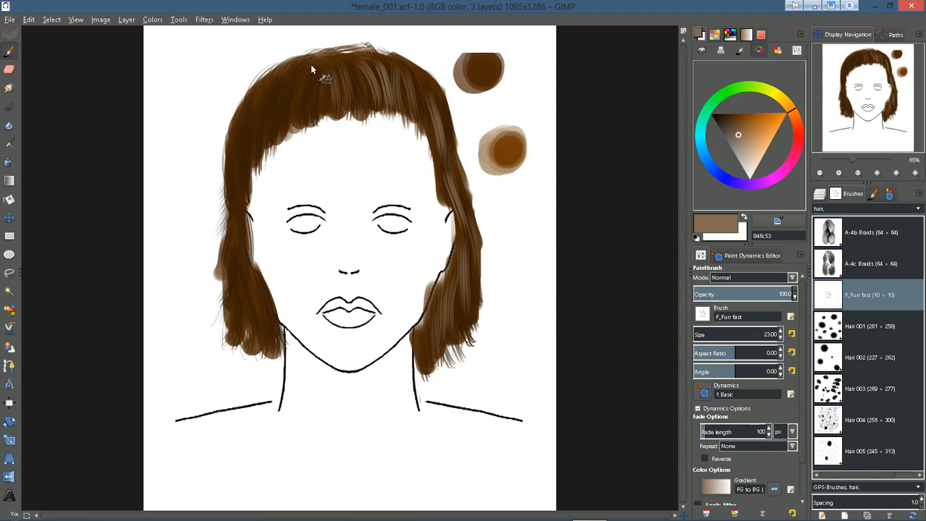
- Paint light brown strands from the middle of the fringe down through the hair on the portrait's left side
{"action": "mouse_move", "coordinate": [341, 74]}
{"action": "left_mouse_down"}
{"action": "mouse_move", "coordinate": [353, 120]}
{"action": "mouse_move", "coordinate": [358, 70]}
{"action": "mouse_move", "coordinate": [365, 111]}
{"action": "mouse_move", "coordinate": [328, 73]}
{"action": "mouse_move", "coordinate": [317, 115]}
{"action": "mouse_move", "coordinate": [332, 71]}
{"action": "mouse_move", "coordinate": [323, 119]}
{"action": "left_mouse_up"}
{"action": "mouse_move", "coordinate": [294, 87]}
{"action": "left_mouse_down"}
{"action": "mouse_move", "coordinate": [273, 134]}
{"action": "mouse_move", "coordinate": [263, 120]}
{"action": "mouse_move", "coordinate": [240, 189]}
{"action": "mouse_move", "coordinate": [235, 278]}
{"action": "mouse_move", "coordinate": [268, 338]}
{"action": "left_mouse_up"}
{"action": "left_click_drag", "start_coordinate": [254, 288], "coordinate": [271, 351]}
{"action": "mouse_move", "coordinate": [244, 262]}
{"action": "left_mouse_down"}
{"action": "mouse_move", "coordinate": [260, 339]}
{"action": "mouse_move", "coordinate": [252, 311]}
{"action": "left_mouse_up"}
{"action": "left_click_drag", "start_coordinate": [237, 243], "coordinate": [254, 311]}
{"action": "left_click_drag", "start_coordinate": [239, 221], "coordinate": [231, 275]}
{"action": "mouse_move", "coordinate": [255, 90]}
{"action": "left_mouse_down"}
{"action": "mouse_move", "coordinate": [257, 154]}
{"action": "mouse_move", "coordinate": [245, 163]}
{"action": "left_mouse_up"}
{"action": "mouse_move", "coordinate": [233, 126]}
{"action": "left_mouse_down"}
{"action": "mouse_move", "coordinate": [226, 188]}
{"action": "mouse_move", "coordinate": [240, 192]}
{"action": "left_mouse_up"}
- Layer additional light brown strands over the crown and fringe and down to the tips of the portrait's right lock
{"action": "mouse_move", "coordinate": [334, 61]}
{"action": "left_mouse_down"}
{"action": "mouse_move", "coordinate": [347, 87]}
{"action": "mouse_move", "coordinate": [360, 87]}
{"action": "left_mouse_up"}
{"action": "mouse_move", "coordinate": [362, 48]}
{"action": "left_mouse_down"}
{"action": "mouse_move", "coordinate": [388, 80]}
{"action": "mouse_move", "coordinate": [380, 56]}
{"action": "mouse_move", "coordinate": [397, 101]}
{"action": "left_mouse_up"}
{"action": "left_click_drag", "start_coordinate": [392, 57], "coordinate": [405, 107]}
{"action": "left_click_drag", "start_coordinate": [404, 62], "coordinate": [444, 162]}
{"action": "left_click_drag", "start_coordinate": [431, 98], "coordinate": [443, 171]}
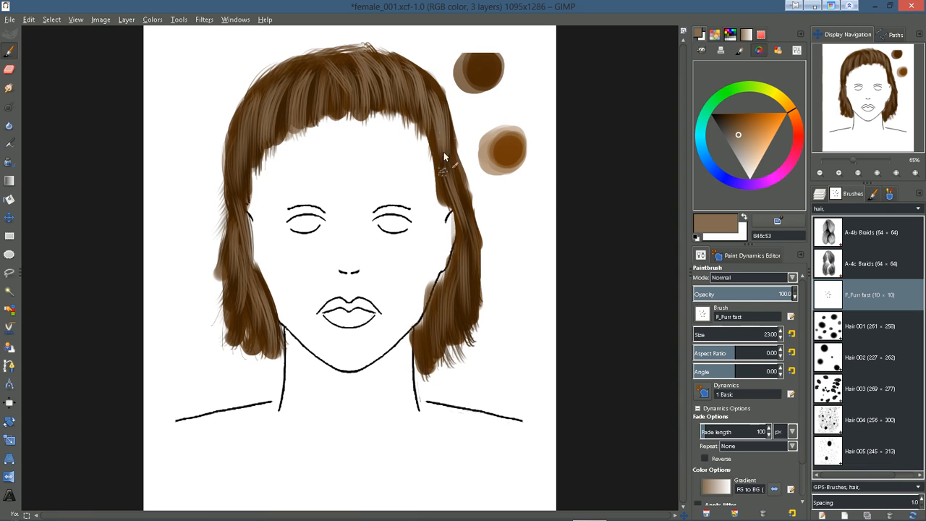
{"action": "left_click_drag", "start_coordinate": [431, 116], "coordinate": [446, 180]}
{"action": "left_click_drag", "start_coordinate": [441, 148], "coordinate": [467, 224]}
{"action": "left_click_drag", "start_coordinate": [451, 165], "coordinate": [475, 307]}
{"action": "mouse_move", "coordinate": [474, 261]}
{"action": "left_mouse_down"}
{"action": "mouse_move", "coordinate": [475, 318]}
{"action": "mouse_move", "coordinate": [467, 256]}
{"action": "mouse_move", "coordinate": [462, 327]}
{"action": "mouse_move", "coordinate": [453, 276]}
{"action": "mouse_move", "coordinate": [451, 330]}
{"action": "mouse_move", "coordinate": [439, 291]}
{"action": "mouse_move", "coordinate": [427, 369]}
{"action": "mouse_move", "coordinate": [416, 324]}
{"action": "mouse_move", "coordinate": [423, 361]}
{"action": "left_mouse_up"}
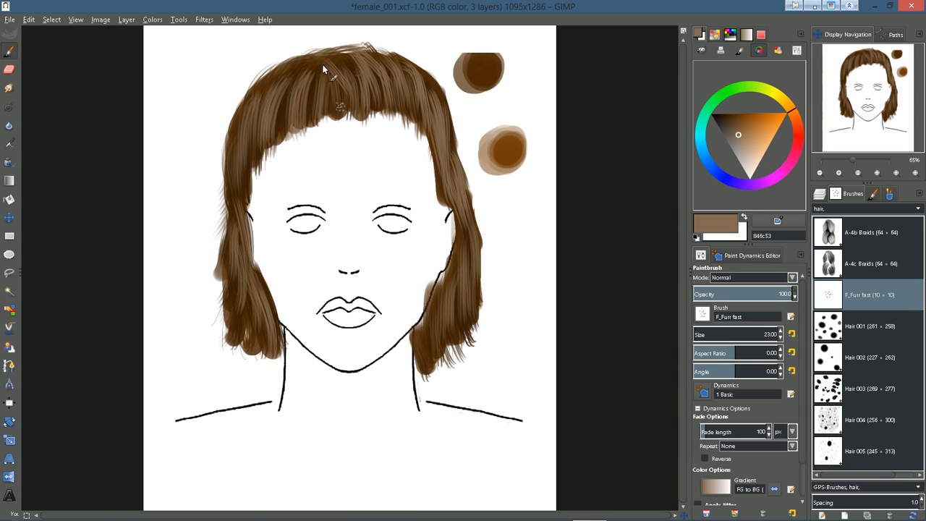
{"action": "left_click_drag", "start_coordinate": [307, 65], "coordinate": [297, 73]}
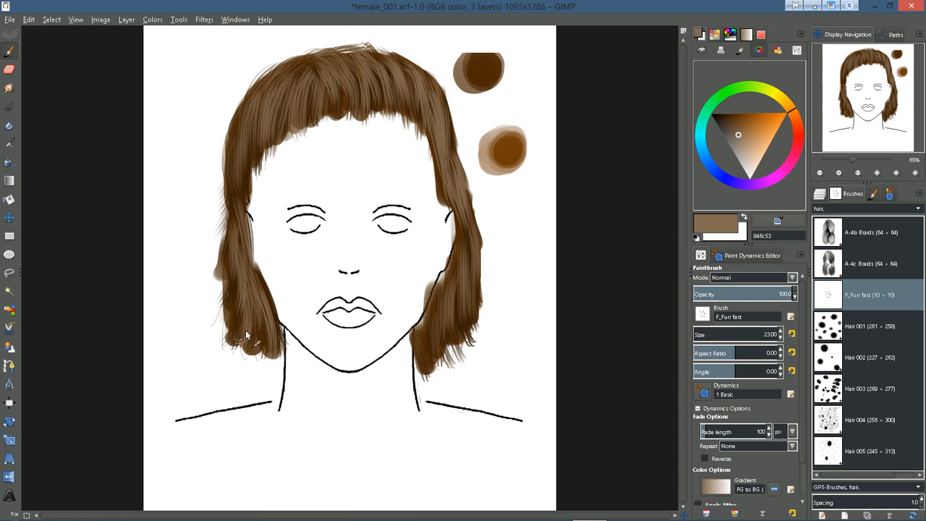
- Sample medium brown 6f3c08 from the lower swatch and blend strands through the crown, fringe and side locks
{"action": "left_click", "coordinate": [509, 145], "text": "ctrl"}
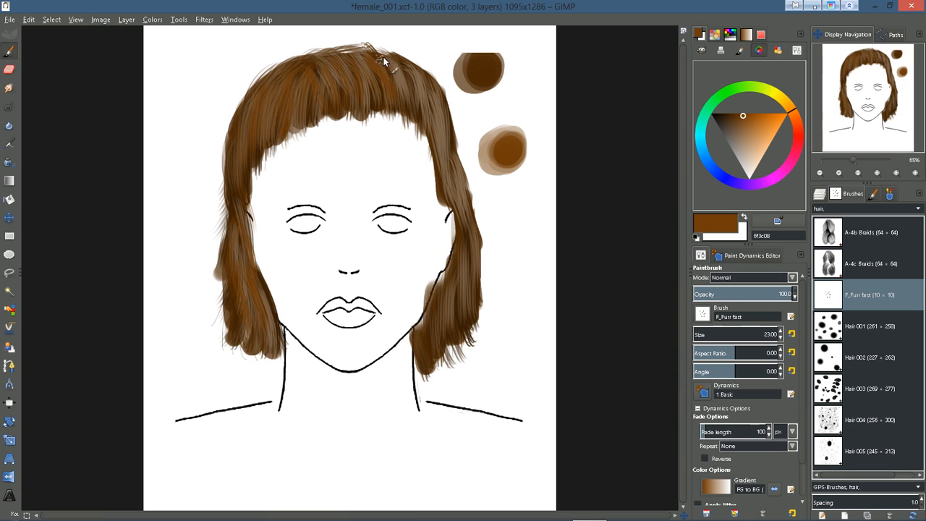
{"action": "left_click_drag", "start_coordinate": [423, 89], "coordinate": [435, 110]}
{"action": "left_click_drag", "start_coordinate": [457, 172], "coordinate": [483, 244]}
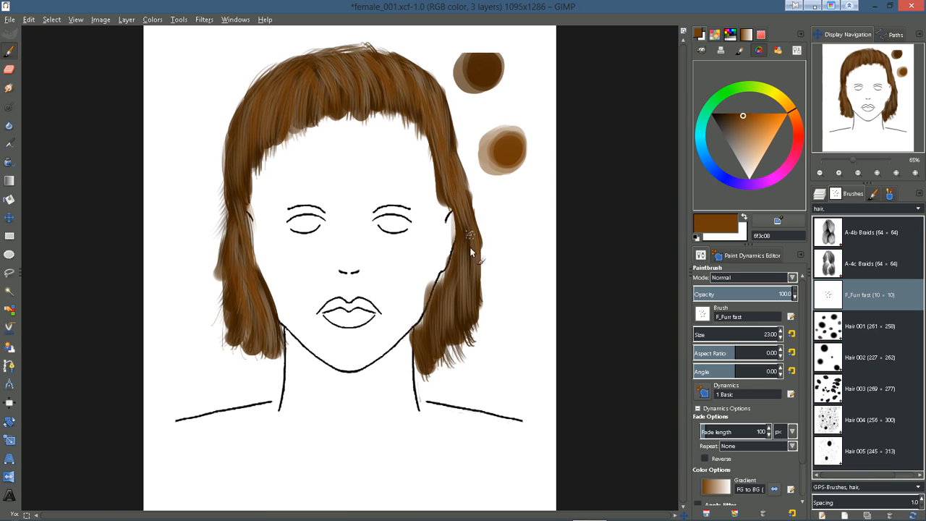
{"action": "left_click_drag", "start_coordinate": [444, 287], "coordinate": [424, 360]}
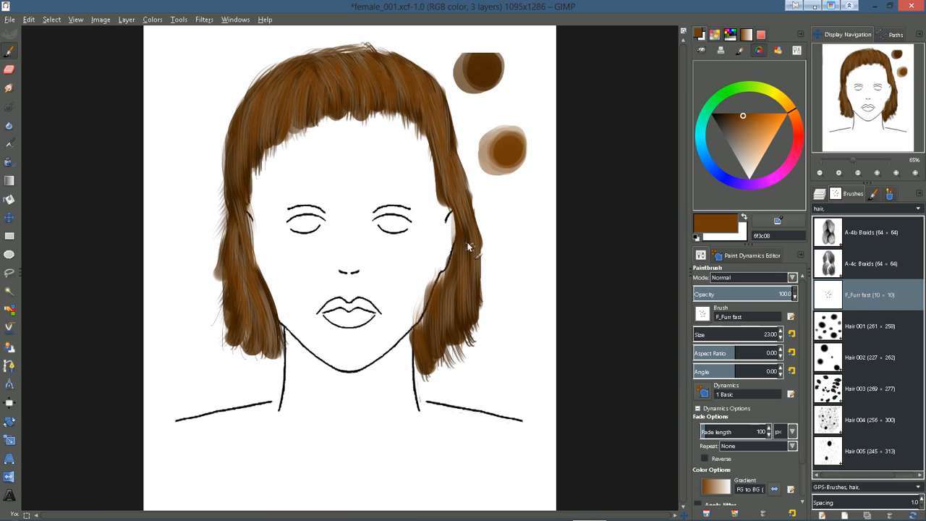
- Lighten strands across the crown and down the portrait's right side using Dodge/Burn in Dodge mode on Midtones at exposure 50
{"action": "left_click", "coordinate": [9, 107]}
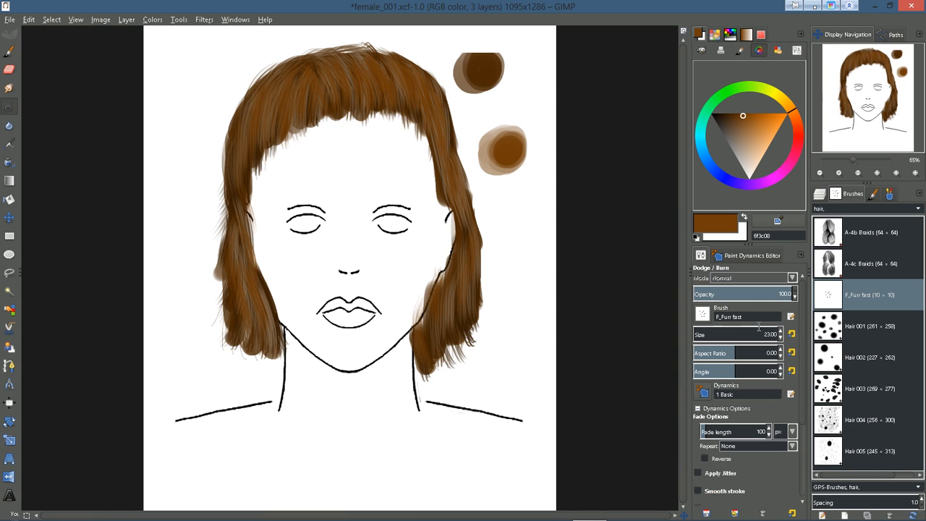
{"action": "left_click_drag", "start_coordinate": [801, 345], "coordinate": [812, 417]}
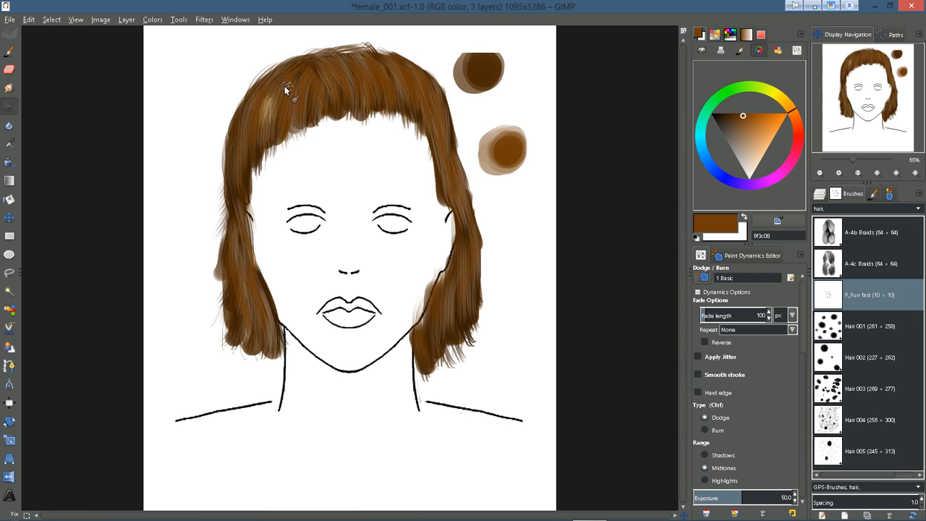
{"action": "left_click_drag", "start_coordinate": [290, 82], "coordinate": [283, 117]}
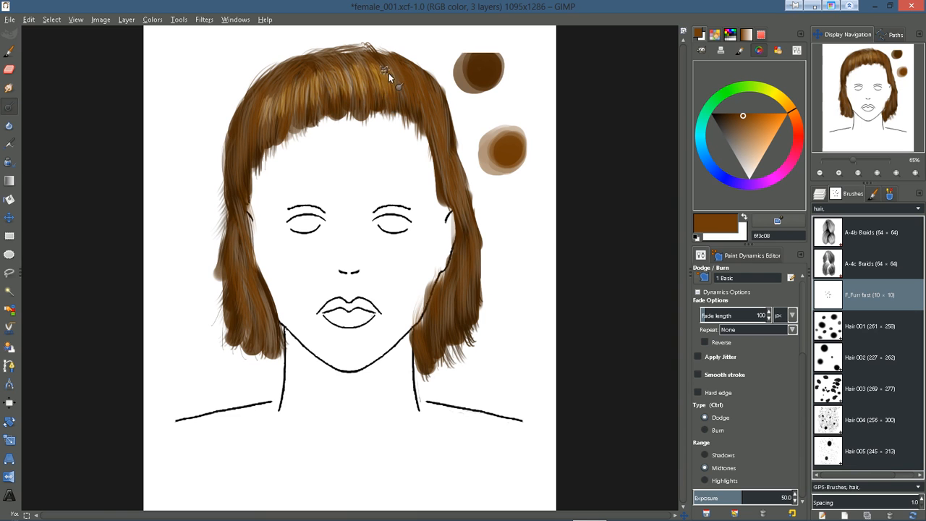
{"action": "mouse_move", "coordinate": [423, 87]}
{"action": "left_mouse_down"}
{"action": "mouse_move", "coordinate": [424, 118]}
{"action": "mouse_move", "coordinate": [446, 137]}
{"action": "mouse_move", "coordinate": [465, 246]}
{"action": "left_mouse_up"}
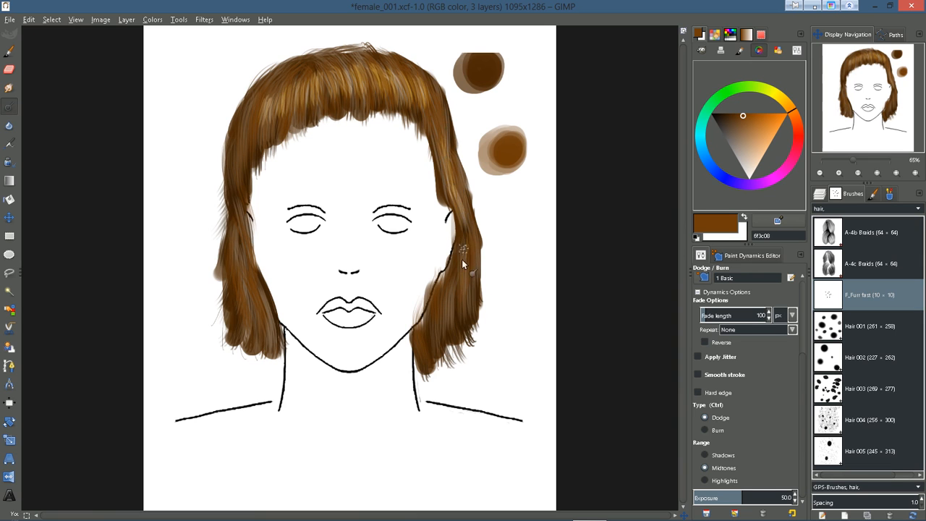
{"action": "left_click_drag", "start_coordinate": [462, 203], "coordinate": [468, 304]}
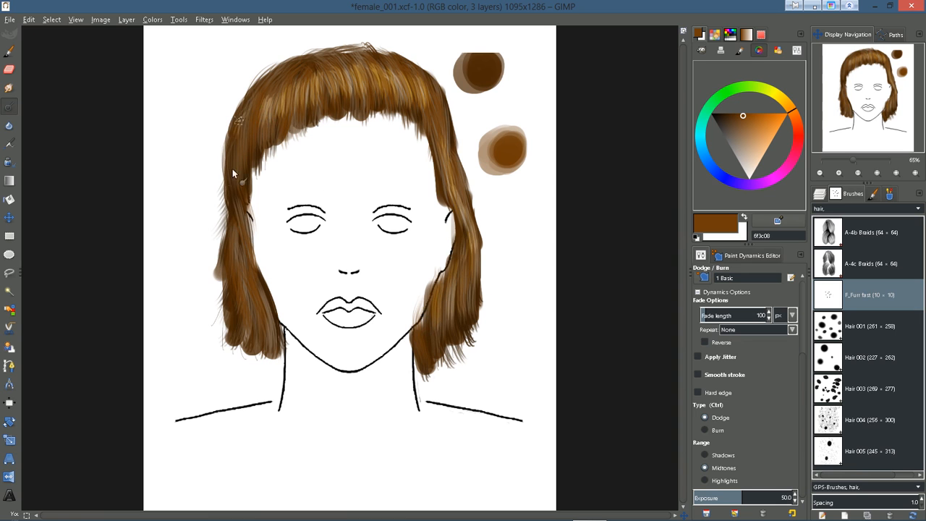
- Dodge highlight strands down the portrait's left side, from the upper crown to the ends of the side lock
{"action": "left_click_drag", "start_coordinate": [235, 129], "coordinate": [244, 266]}
{"action": "mouse_move", "coordinate": [236, 216]}
{"action": "left_mouse_down"}
{"action": "mouse_move", "coordinate": [262, 317]}
{"action": "mouse_move", "coordinate": [258, 286]}
{"action": "mouse_move", "coordinate": [246, 269]}
{"action": "mouse_move", "coordinate": [264, 356]}
{"action": "mouse_move", "coordinate": [255, 294]}
{"action": "mouse_move", "coordinate": [265, 345]}
{"action": "left_mouse_up"}
{"action": "left_click_drag", "start_coordinate": [231, 235], "coordinate": [243, 341]}
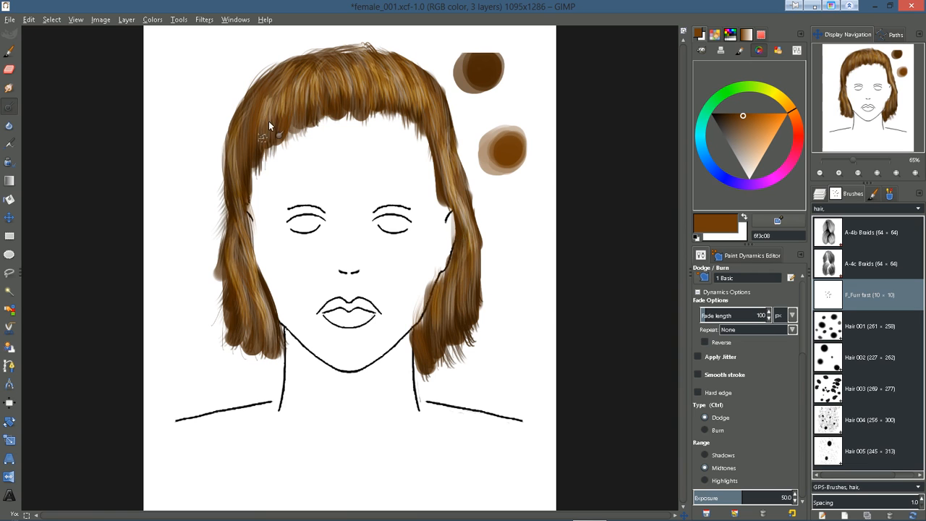
{"action": "mouse_move", "coordinate": [278, 70]}
{"action": "left_mouse_down"}
{"action": "mouse_move", "coordinate": [248, 142]}
{"action": "mouse_move", "coordinate": [238, 214]}
{"action": "mouse_move", "coordinate": [240, 186]}
{"action": "left_mouse_up"}
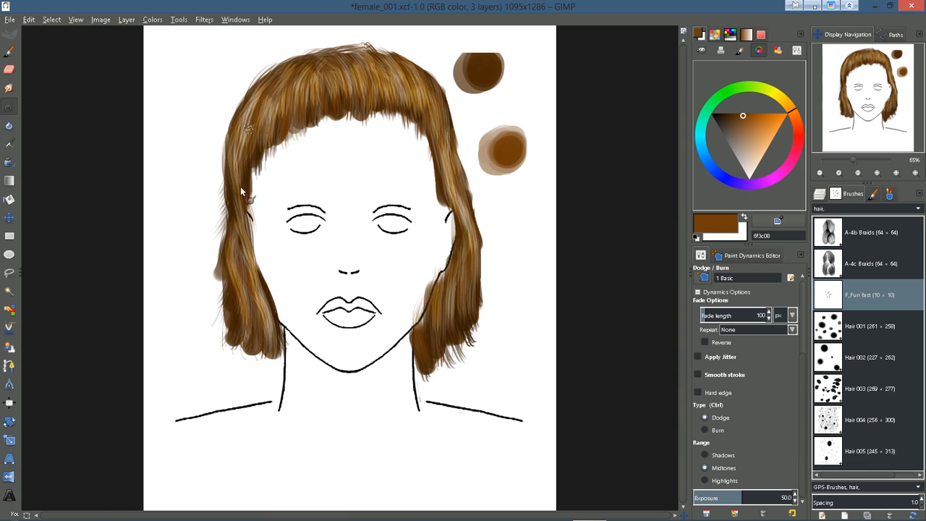
{"action": "mouse_move", "coordinate": [256, 118]}
{"action": "left_mouse_down"}
{"action": "mouse_move", "coordinate": [252, 162]}
{"action": "mouse_move", "coordinate": [264, 104]}
{"action": "mouse_move", "coordinate": [241, 230]}
{"action": "mouse_move", "coordinate": [235, 193]}
{"action": "mouse_move", "coordinate": [254, 291]}
{"action": "mouse_move", "coordinate": [254, 264]}
{"action": "mouse_move", "coordinate": [233, 230]}
{"action": "mouse_move", "coordinate": [243, 313]}
{"action": "left_mouse_up"}
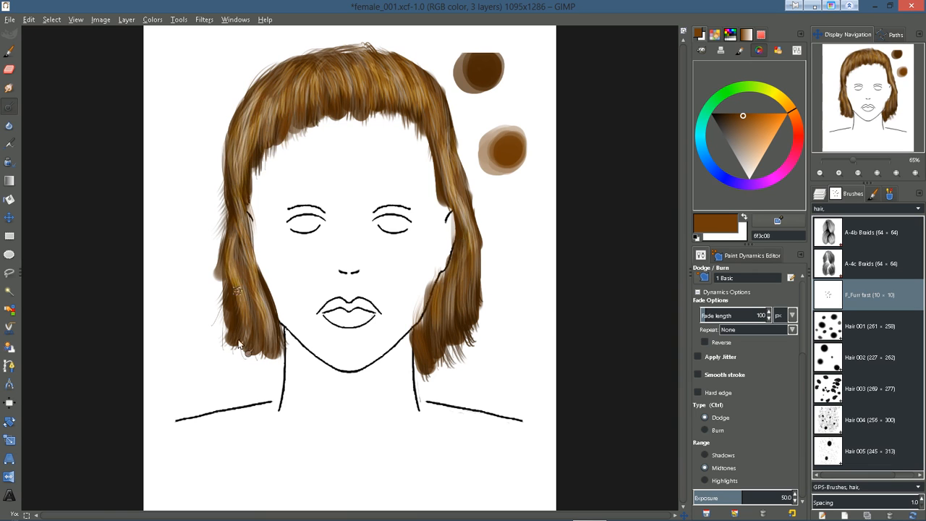
{"action": "left_click_drag", "start_coordinate": [232, 275], "coordinate": [231, 316]}
{"action": "key", "text": "ctrl"}
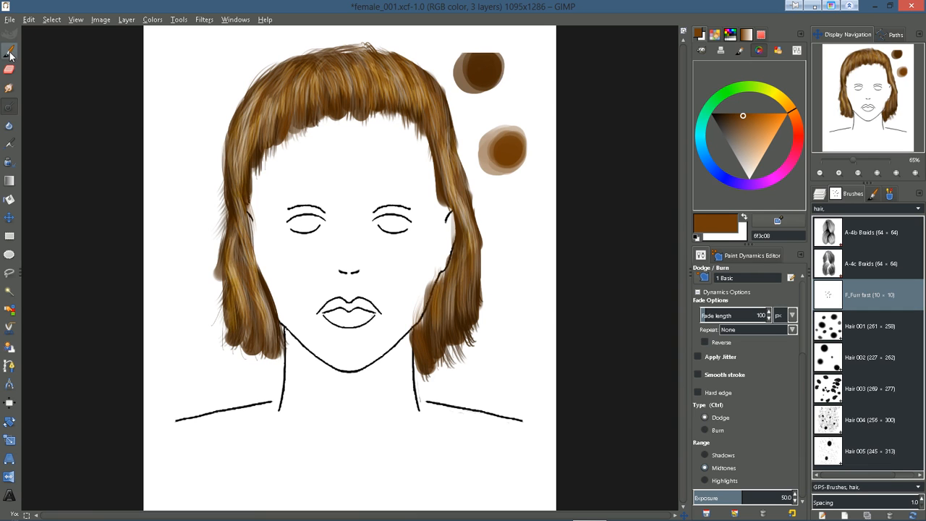
- Sample dark brown 4c2804 with the Paintbrush and paint shading strands on the right lock and the left part of the fringe
{"action": "left_click", "coordinate": [8, 50]}
{"action": "left_click", "coordinate": [488, 67], "text": "ctrl"}
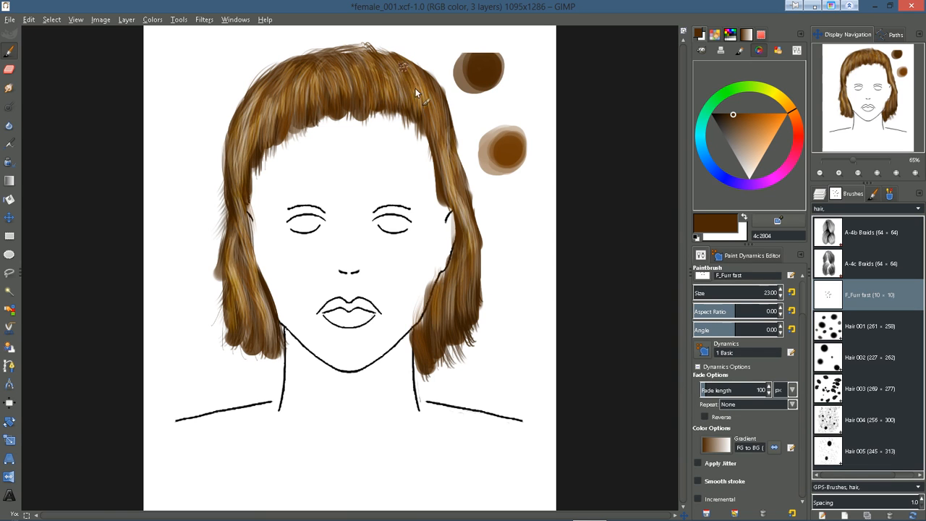
{"action": "mouse_move", "coordinate": [444, 127]}
{"action": "left_mouse_down"}
{"action": "mouse_move", "coordinate": [448, 180]}
{"action": "mouse_move", "coordinate": [473, 206]}
{"action": "mouse_move", "coordinate": [454, 329]}
{"action": "left_mouse_up"}
{"action": "mouse_move", "coordinate": [473, 252]}
{"action": "left_mouse_down"}
{"action": "mouse_move", "coordinate": [458, 338]}
{"action": "mouse_move", "coordinate": [455, 279]}
{"action": "mouse_move", "coordinate": [442, 296]}
{"action": "mouse_move", "coordinate": [447, 345]}
{"action": "left_mouse_up"}
{"action": "left_click_drag", "start_coordinate": [288, 85], "coordinate": [241, 177]}
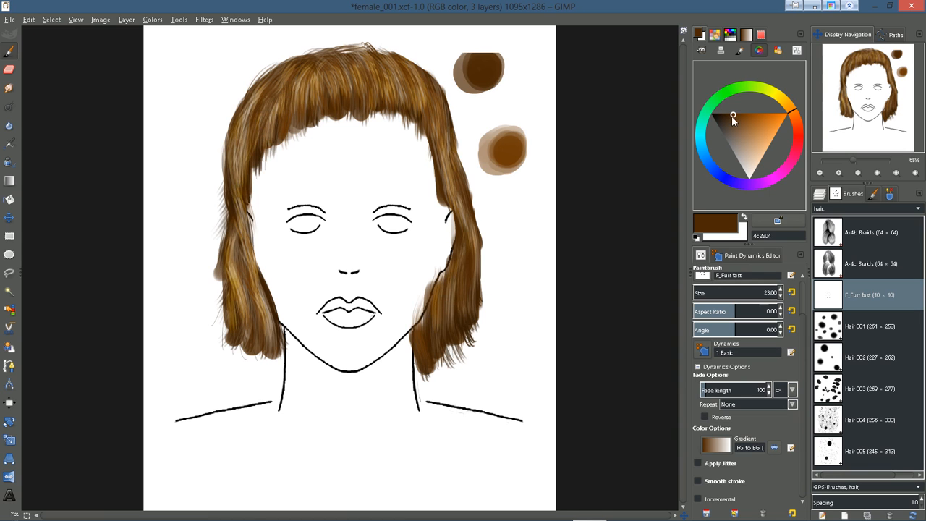
- Darken the foreground colour to 301800 and choose the A - 13B Airbrush big brush
{"action": "left_click_drag", "start_coordinate": [732, 117], "coordinate": [724, 113]}
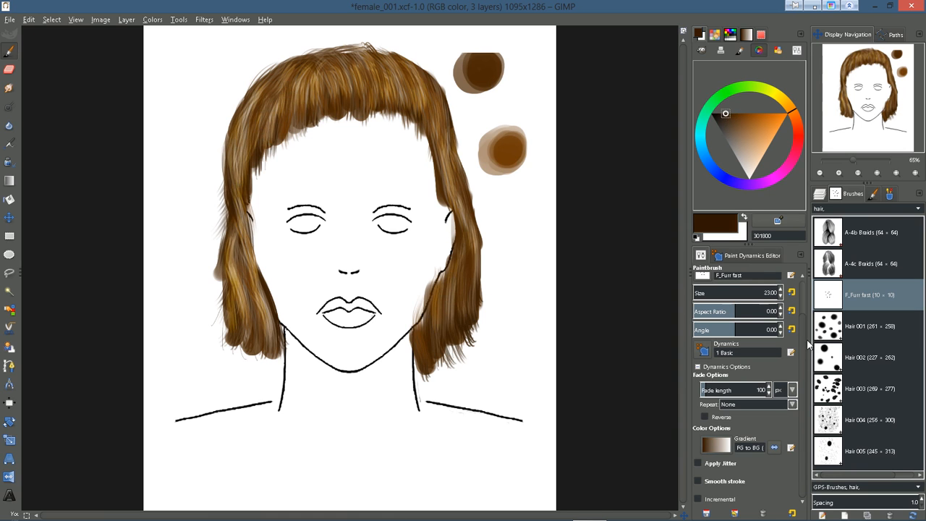
{"action": "scroll", "coordinate": [796, 340], "scroll_direction": "up", "scroll_amount": 1}
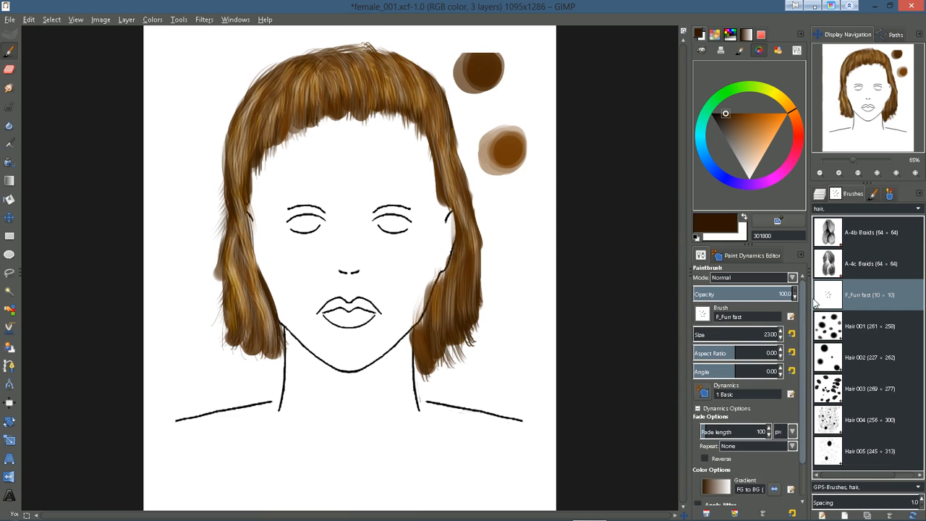
{"action": "left_click", "coordinate": [702, 316]}
{"action": "scroll", "coordinate": [794, 373], "scroll_direction": "down", "scroll_amount": 1}
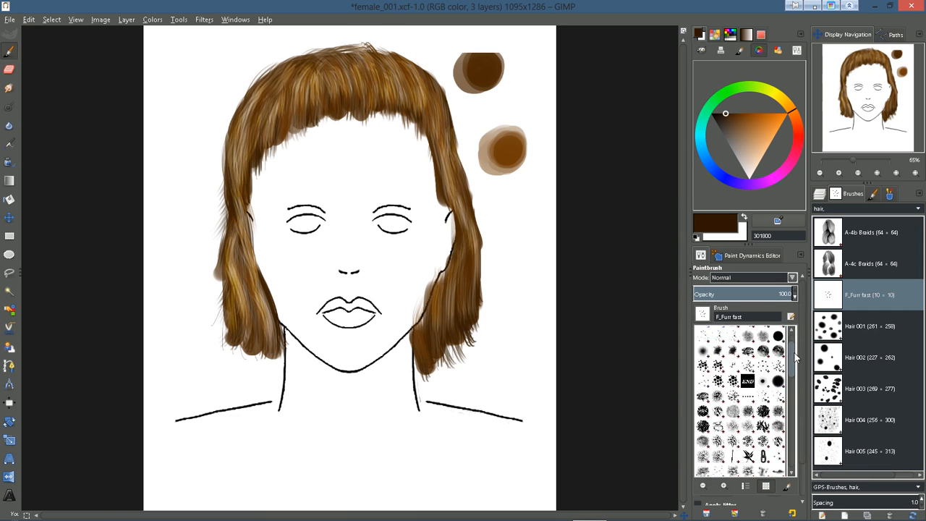
{"action": "left_click", "coordinate": [765, 337]}
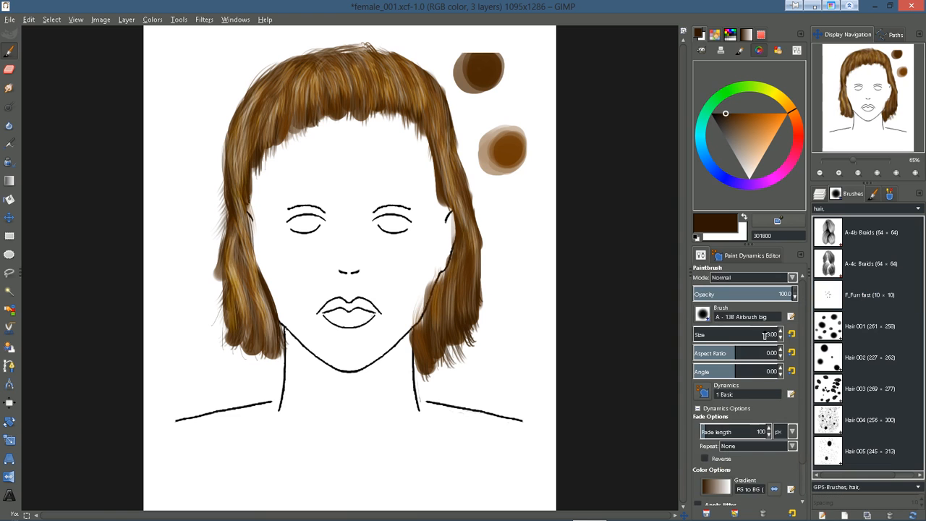
- Reduce the airbrush size to 5
{"action": "key", "text": "bracketleft"}
{"action": "key", "text": "bracketleft"}
{"action": "key", "text": "bracketleft"}
{"action": "key", "text": "bracketleft"}
{"action": "key", "text": "bracketleft"}
{"action": "key", "text": "bracketleft"}
{"action": "key", "text": "bracketleft"}
{"action": "key", "text": "bracketleft"}
{"action": "key", "text": "bracketleft"}
{"action": "key", "text": "bracketleft"}
{"action": "key", "text": "bracketleft"}
{"action": "key", "text": "bracketleft"}
{"action": "key", "text": "bracketleft"}
{"action": "key", "text": "bracketleft"}
{"action": "key", "text": "bracketleft"}
{"action": "key", "text": "bracketleft"}
{"action": "key", "text": "bracketleft"}
{"action": "key", "text": "bracketleft"}
{"action": "key", "text": "bracketleft"}
{"action": "key", "text": "bracketleft"}
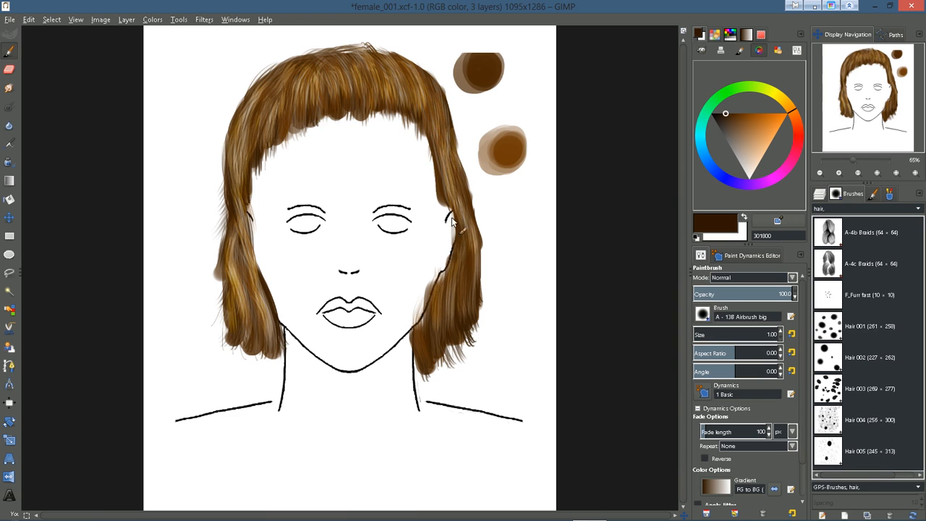
{"action": "key", "text": "bracketright"}
{"action": "key", "text": "bracketright"}
{"action": "key", "text": "bracketright"}
{"action": "key", "text": "bracketright"}
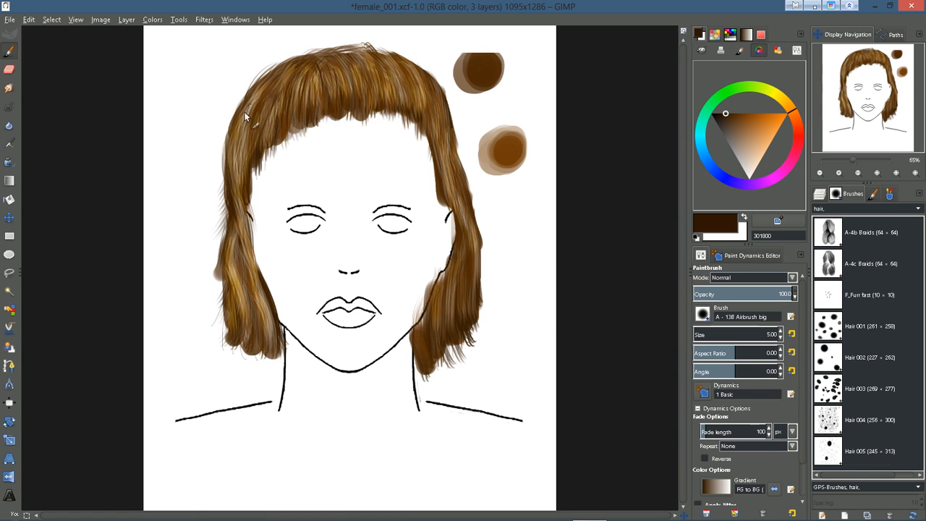
- Paint thin dark individual strands down the portrait's left lock and add one beside the right ear
{"action": "left_click_drag", "start_coordinate": [237, 153], "coordinate": [234, 203]}
{"action": "left_click_drag", "start_coordinate": [234, 136], "coordinate": [234, 176]}
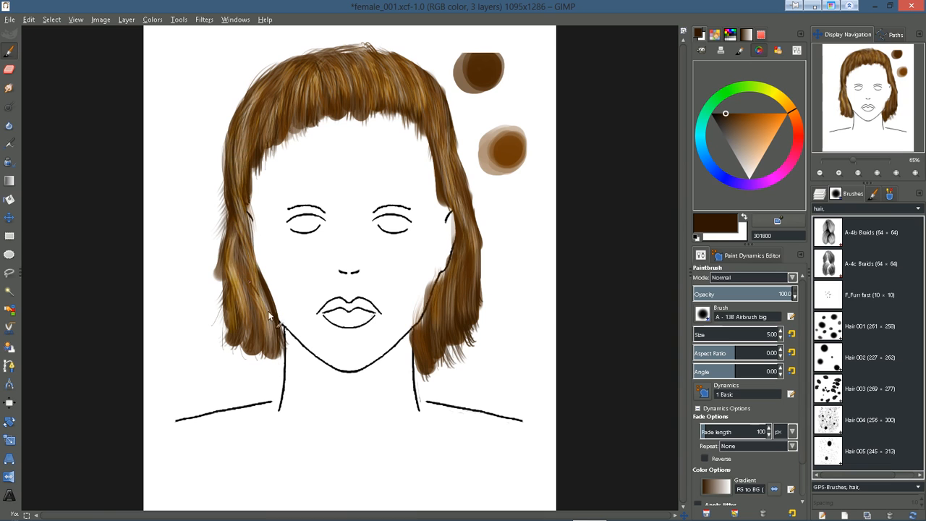
{"action": "left_click_drag", "start_coordinate": [232, 228], "coordinate": [242, 306]}
{"action": "left_click_drag", "start_coordinate": [232, 227], "coordinate": [251, 311]}
{"action": "left_click_drag", "start_coordinate": [244, 270], "coordinate": [269, 345]}
{"action": "left_click_drag", "start_coordinate": [244, 253], "coordinate": [266, 329]}
{"action": "left_click_drag", "start_coordinate": [239, 227], "coordinate": [259, 307]}
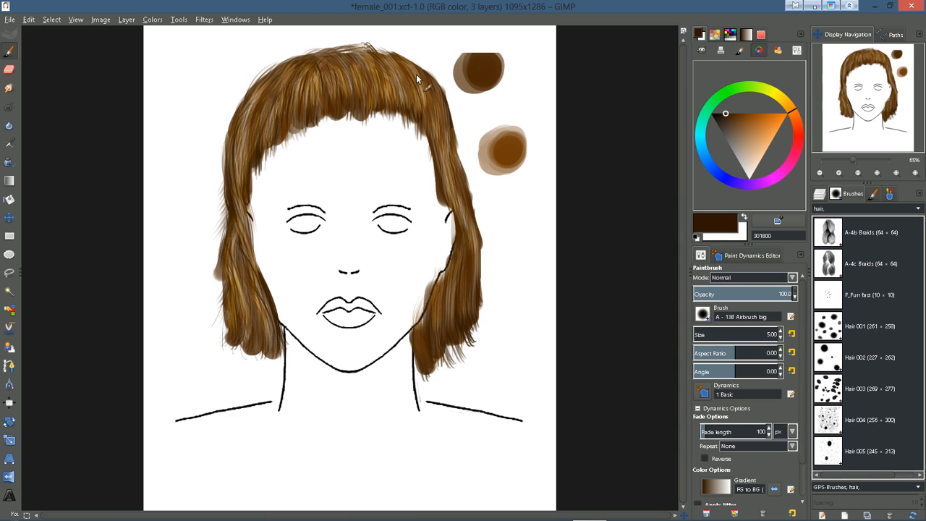
{"action": "left_click_drag", "start_coordinate": [458, 193], "coordinate": [463, 221]}
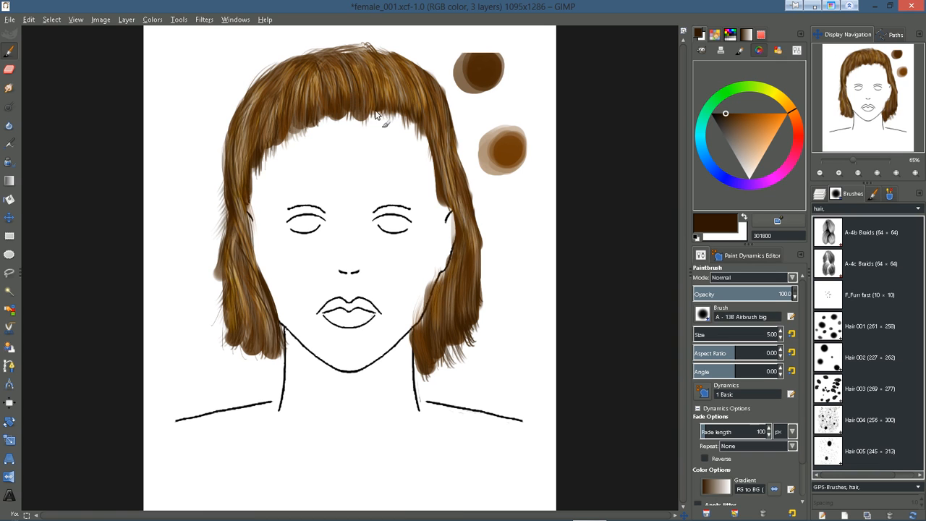
- Paint a thin strand in sampled light brown 81684e on the portrait's right lock, and resample medium brown 6f3c08
{"action": "left_click", "coordinate": [467, 72], "text": "ctrl"}
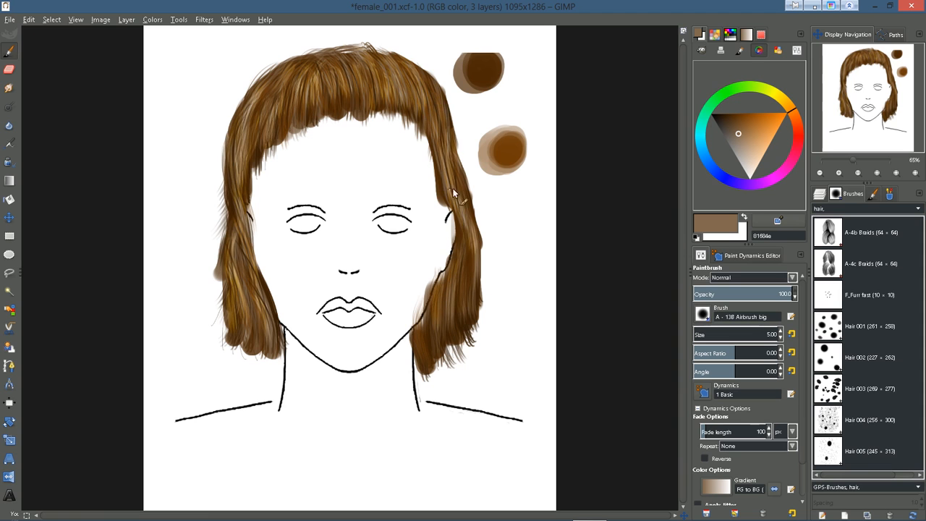
{"action": "left_click_drag", "start_coordinate": [468, 227], "coordinate": [444, 275]}
{"action": "left_click", "coordinate": [506, 146], "text": "ctrl"}
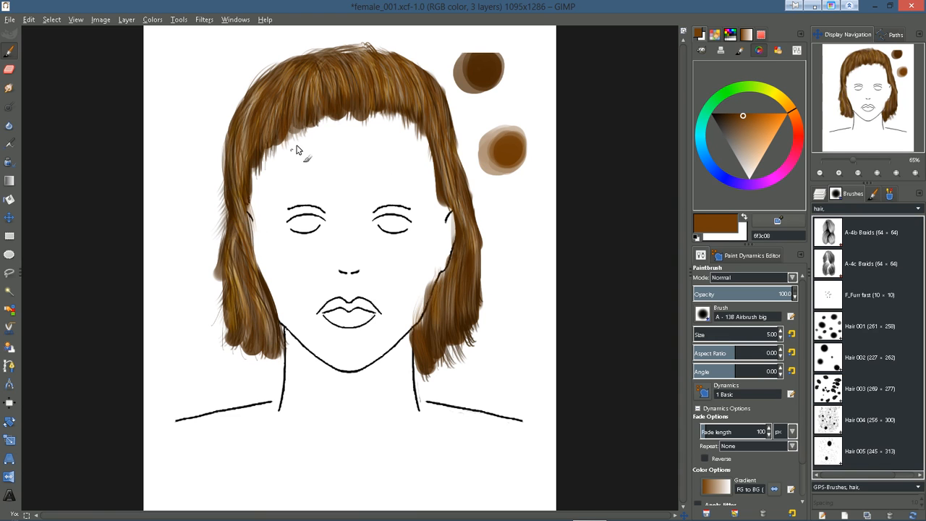
- Set up Dodge/Burn to dodge the Highlights range with the airbrush at size 9
{"action": "left_click", "coordinate": [9, 123]}
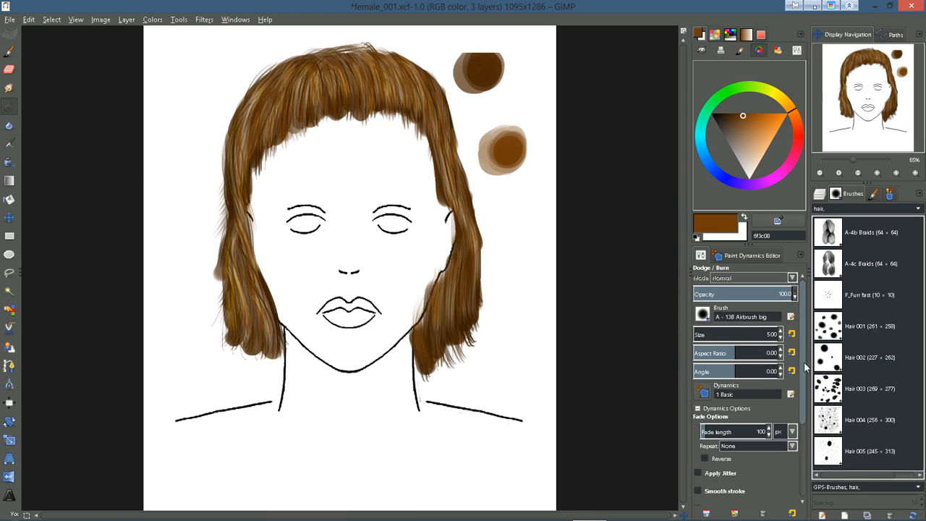
{"action": "left_click_drag", "start_coordinate": [803, 367], "coordinate": [810, 451]}
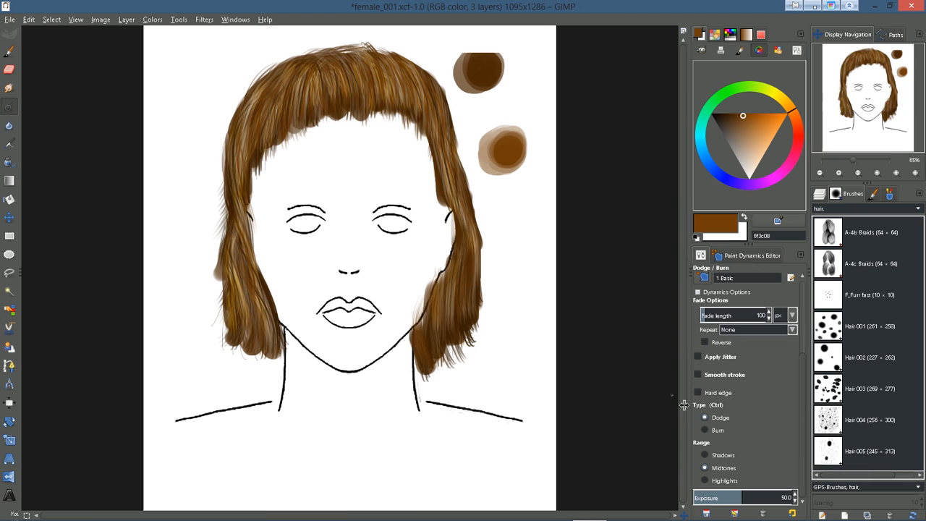
{"action": "left_click", "coordinate": [705, 480]}
{"action": "scroll", "coordinate": [802, 370], "scroll_direction": "up", "scroll_amount": 1}
{"action": "scroll", "coordinate": [802, 370], "scroll_direction": "up", "scroll_amount": 5}
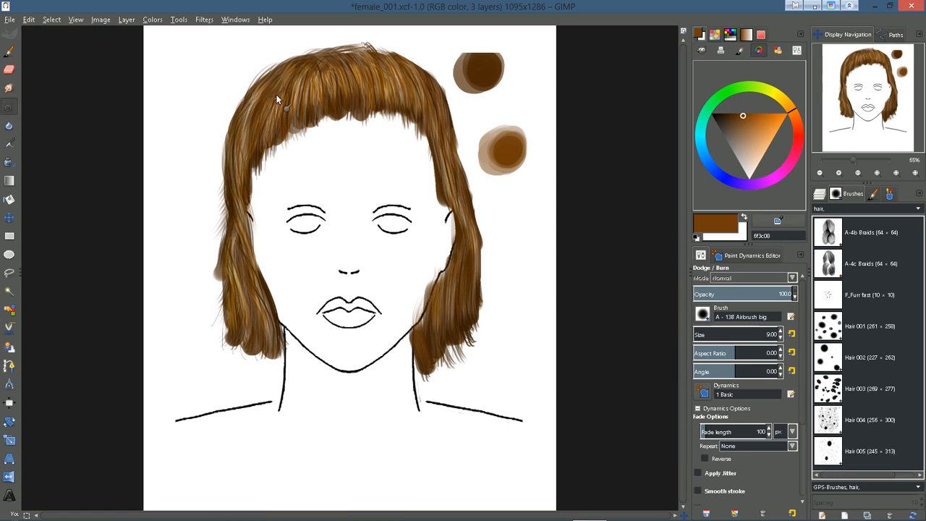
- Dodge highlights along strands of the upper right lock, the upper left side and the fringe
{"action": "scroll", "coordinate": [802, 409], "scroll_direction": "down", "scroll_amount": 1}
{"action": "left_click_drag", "start_coordinate": [802, 409], "coordinate": [805, 463]}
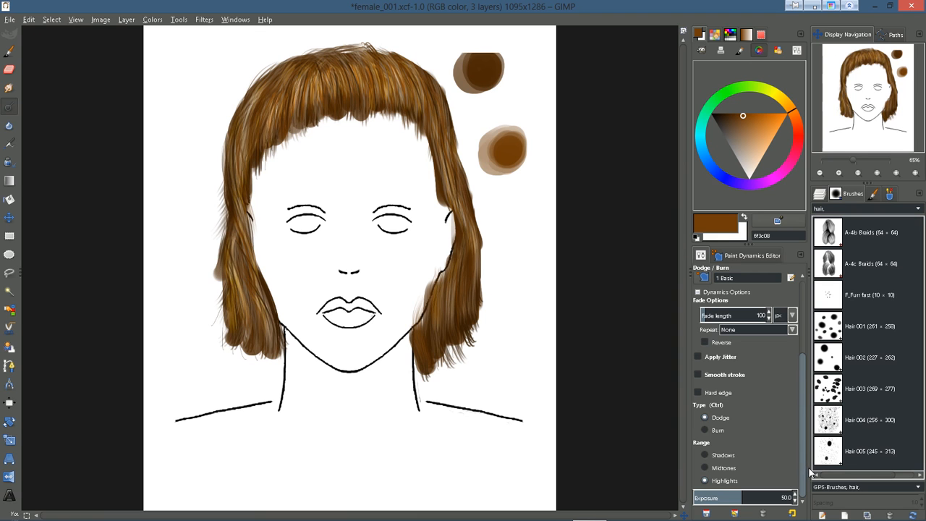
{"action": "scroll", "coordinate": [745, 376], "scroll_direction": "up", "scroll_amount": 3}
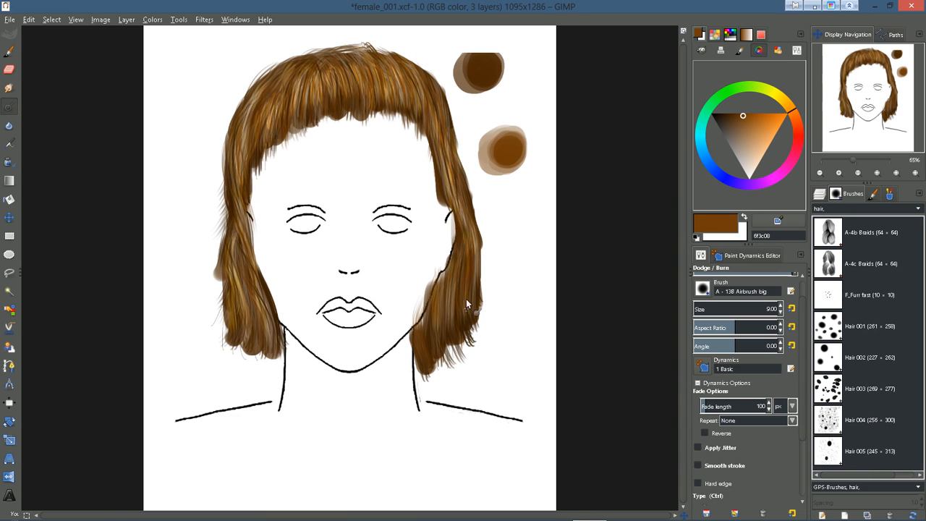
{"action": "left_click_drag", "start_coordinate": [443, 148], "coordinate": [430, 139]}
{"action": "mouse_move", "coordinate": [302, 78]}
{"action": "left_mouse_down"}
{"action": "mouse_move", "coordinate": [284, 123]}
{"action": "mouse_move", "coordinate": [247, 155]}
{"action": "left_mouse_up"}
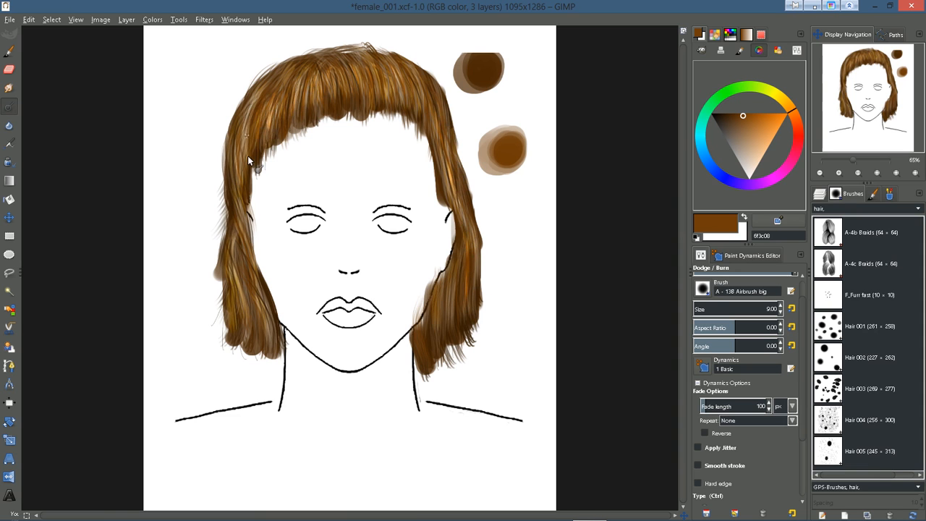
{"action": "left_click_drag", "start_coordinate": [276, 130], "coordinate": [279, 100]}
{"action": "left_click_drag", "start_coordinate": [317, 72], "coordinate": [323, 94]}
{"action": "left_click_drag", "start_coordinate": [381, 70], "coordinate": [409, 99]}
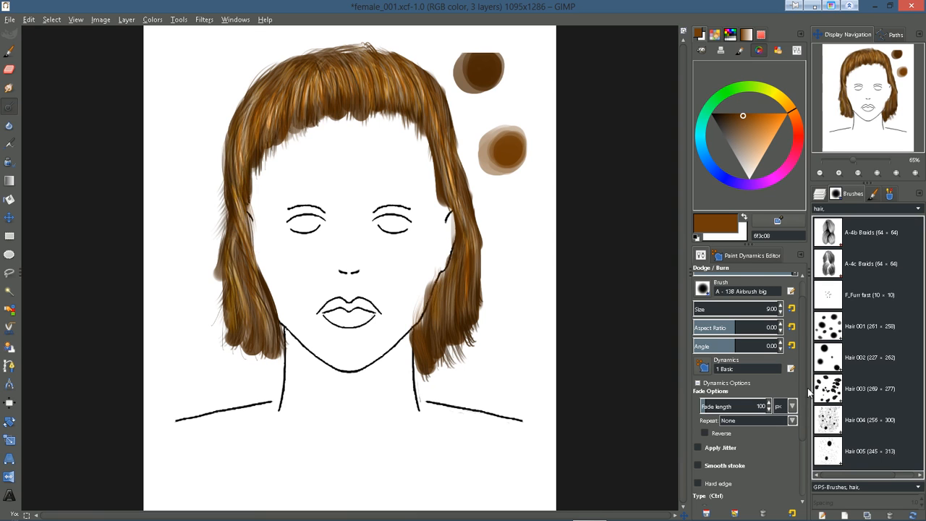
- Switch the dodge range to Midtones and lighten strands on the right lock, upper left side and left lock
{"action": "scroll", "coordinate": [766, 447], "scroll_direction": "down", "scroll_amount": 3}
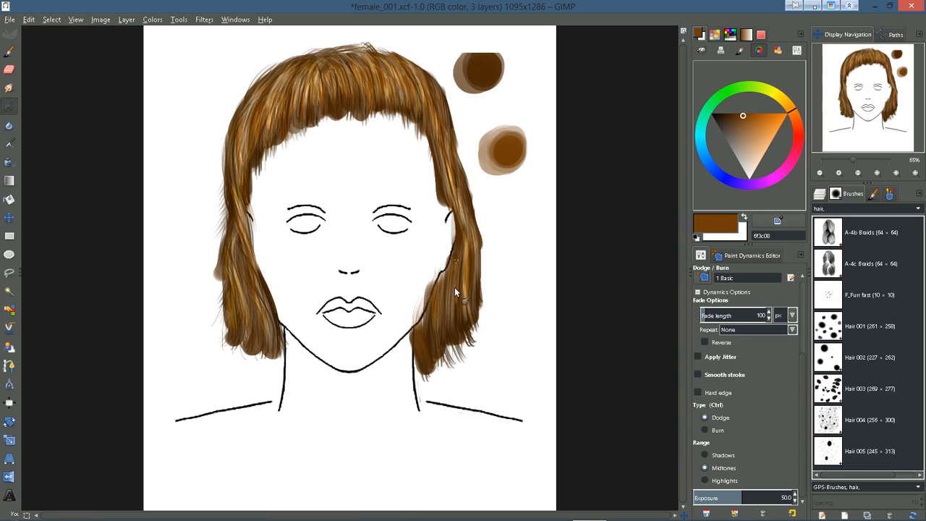
{"action": "mouse_move", "coordinate": [452, 273]}
{"action": "left_mouse_down"}
{"action": "mouse_move", "coordinate": [443, 338]}
{"action": "mouse_move", "coordinate": [435, 319]}
{"action": "left_mouse_up"}
{"action": "left_click_drag", "start_coordinate": [274, 94], "coordinate": [244, 142]}
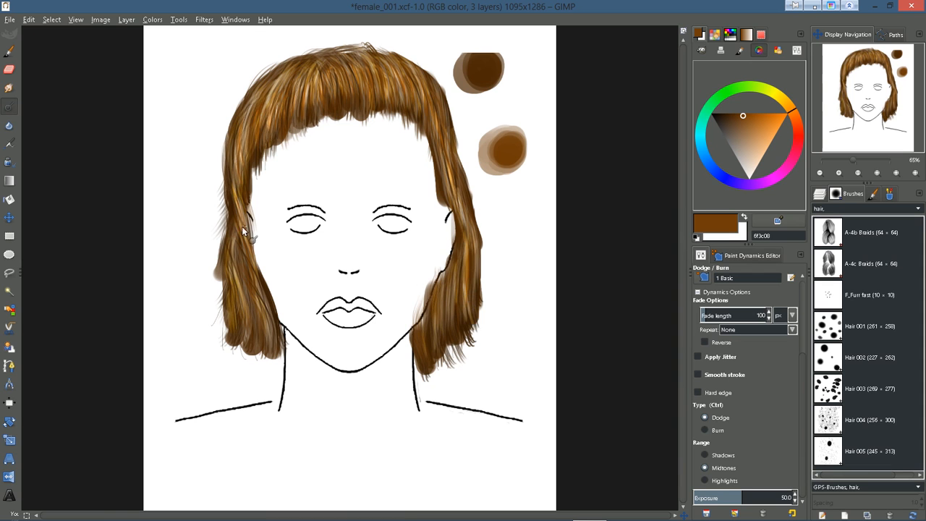
{"action": "mouse_move", "coordinate": [263, 286]}
{"action": "left_mouse_down"}
{"action": "mouse_move", "coordinate": [276, 331]}
{"action": "mouse_move", "coordinate": [261, 273]}
{"action": "mouse_move", "coordinate": [278, 337]}
{"action": "mouse_move", "coordinate": [267, 300]}
{"action": "left_mouse_up"}
{"action": "left_click_drag", "start_coordinate": [232, 243], "coordinate": [259, 317]}
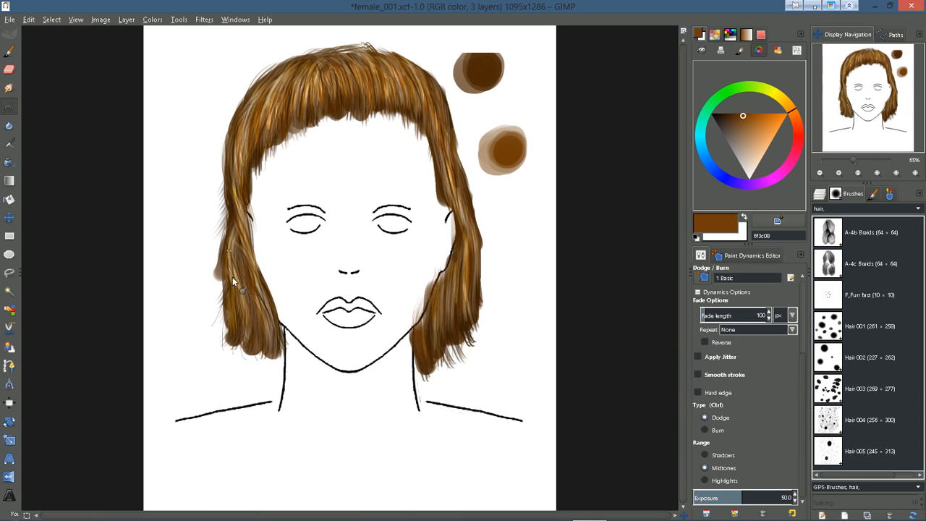
{"action": "mouse_move", "coordinate": [234, 276]}
{"action": "left_mouse_down"}
{"action": "mouse_move", "coordinate": [247, 341]}
{"action": "mouse_move", "coordinate": [242, 241]}
{"action": "left_mouse_up"}
- Set up the Airbrush with opacity 23.5, dark brown 3a1d00 and size 47
{"action": "key", "text": "ctrl"}
{"action": "key", "text": "p"}
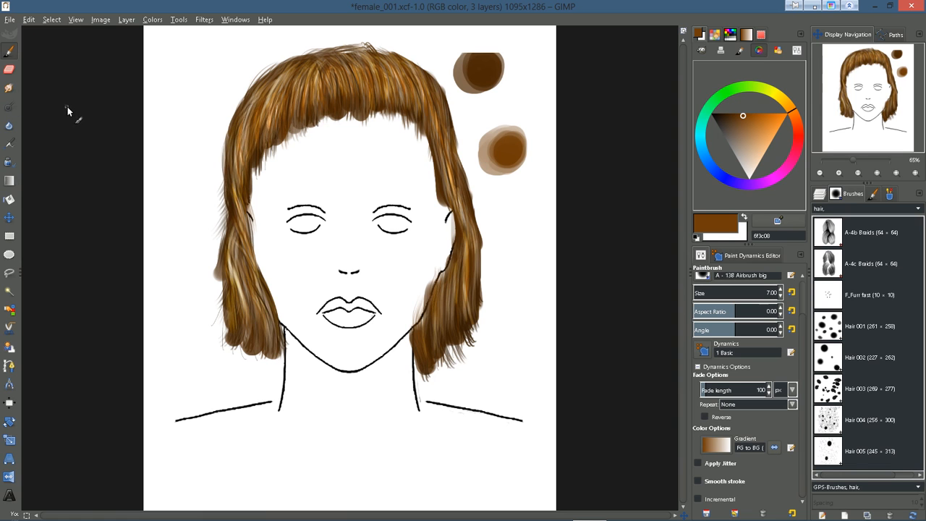
{"action": "left_click", "coordinate": [12, 147]}
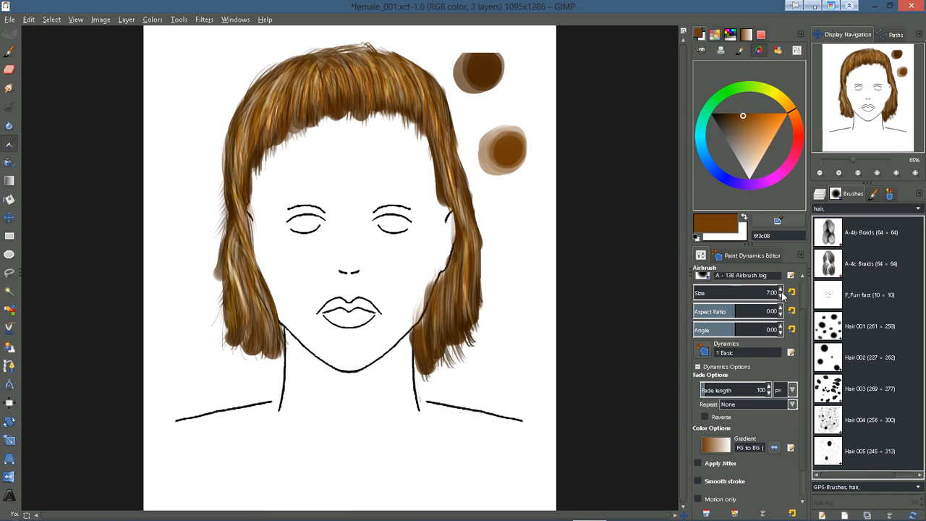
{"action": "scroll", "coordinate": [804, 346], "scroll_direction": "up", "scroll_amount": 2}
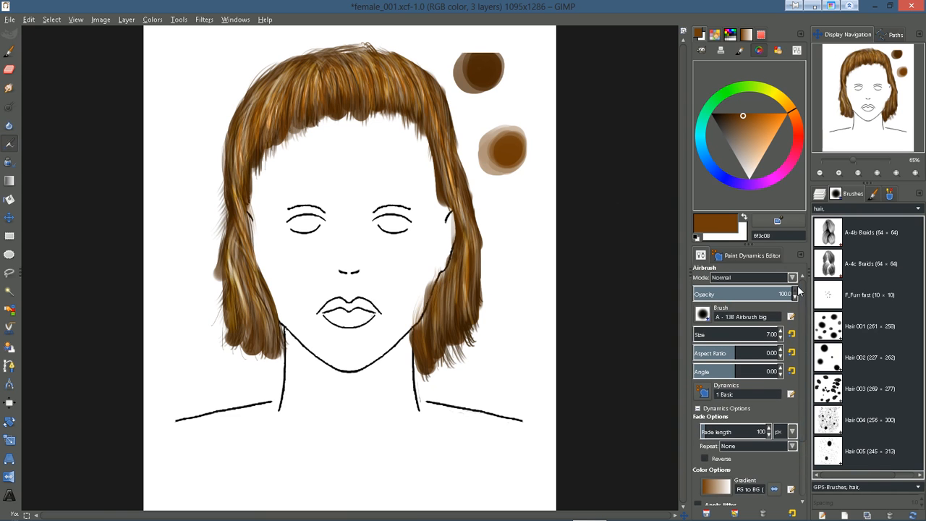
{"action": "left_click_drag", "start_coordinate": [781, 293], "coordinate": [717, 294]}
{"action": "left_click_drag", "start_coordinate": [742, 112], "coordinate": [728, 114]}
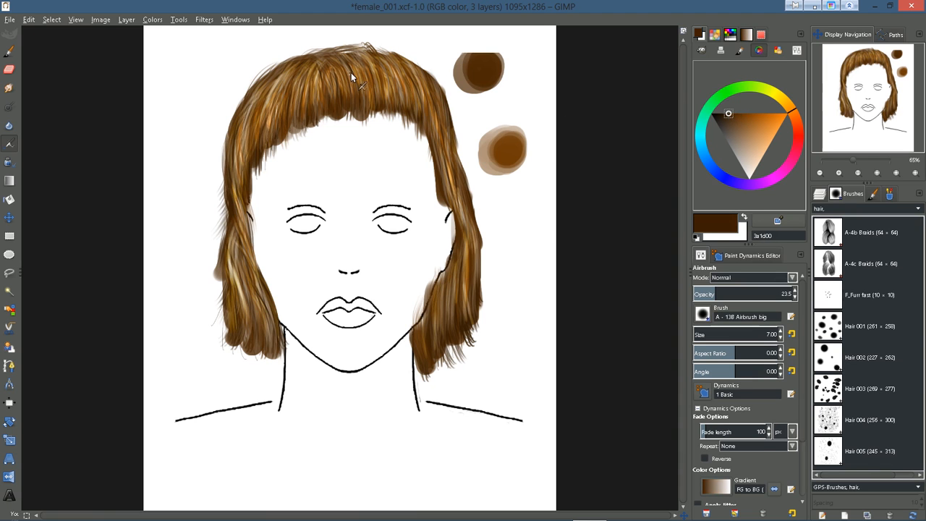
{"action": "key", "text": "bracketright"}
{"action": "key", "text": "bracketright"}
{"action": "key", "text": "bracketright"}
{"action": "key", "text": "bracketright"}
{"action": "key", "text": "bracketright"}
{"action": "key", "text": "bracketright"}
{"action": "key", "text": "bracketright"}
{"action": "key", "text": "bracketright"}
{"action": "key", "text": "bracketright"}
{"action": "key", "text": "bracketright"}
{"action": "key", "text": "bracketright"}
{"action": "key", "text": "bracketright"}
{"action": "key", "text": "bracketright"}
{"action": "key", "text": "bracketright"}
{"action": "key", "text": "bracketright"}
{"action": "key", "text": "bracketright"}
{"action": "key", "text": "bracketright"}
{"action": "key", "text": "bracketright"}
{"action": "key", "text": "bracketright"}
{"action": "key", "text": "bracketright"}
- Airbrush soft dark brown shading over the fringe and down both side locks
{"action": "left_click_drag", "start_coordinate": [338, 66], "coordinate": [346, 104]}
{"action": "mouse_move", "coordinate": [379, 68]}
{"action": "left_mouse_down"}
{"action": "mouse_move", "coordinate": [391, 99]}
{"action": "mouse_move", "coordinate": [388, 68]}
{"action": "mouse_move", "coordinate": [392, 98]}
{"action": "left_mouse_up"}
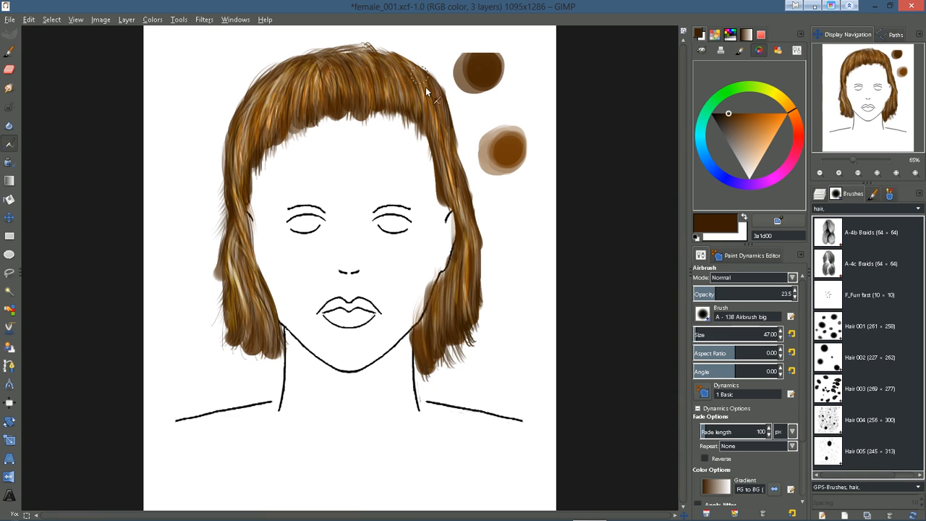
{"action": "mouse_move", "coordinate": [428, 86]}
{"action": "left_mouse_down"}
{"action": "mouse_move", "coordinate": [461, 235]}
{"action": "mouse_move", "coordinate": [468, 218]}
{"action": "mouse_move", "coordinate": [464, 210]}
{"action": "mouse_move", "coordinate": [469, 281]}
{"action": "mouse_move", "coordinate": [470, 223]}
{"action": "mouse_move", "coordinate": [454, 328]}
{"action": "mouse_move", "coordinate": [461, 266]}
{"action": "mouse_move", "coordinate": [450, 331]}
{"action": "mouse_move", "coordinate": [455, 273]}
{"action": "mouse_move", "coordinate": [436, 346]}
{"action": "left_mouse_up"}
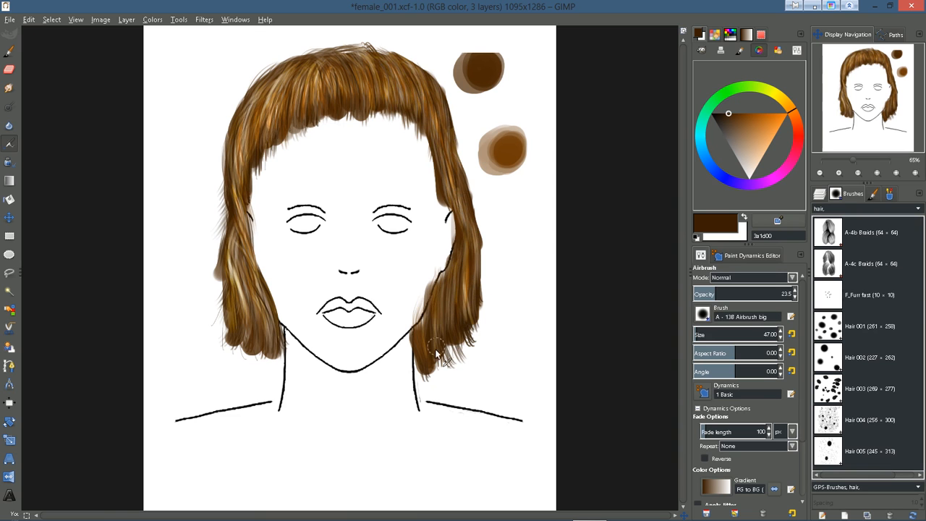
{"action": "mouse_move", "coordinate": [321, 74]}
{"action": "left_mouse_down"}
{"action": "mouse_move", "coordinate": [316, 102]}
{"action": "mouse_move", "coordinate": [320, 71]}
{"action": "mouse_move", "coordinate": [306, 76]}
{"action": "mouse_move", "coordinate": [303, 94]}
{"action": "mouse_move", "coordinate": [303, 66]}
{"action": "mouse_move", "coordinate": [275, 130]}
{"action": "mouse_move", "coordinate": [293, 72]}
{"action": "mouse_move", "coordinate": [268, 116]}
{"action": "mouse_move", "coordinate": [281, 75]}
{"action": "mouse_move", "coordinate": [260, 137]}
{"action": "mouse_move", "coordinate": [273, 87]}
{"action": "left_mouse_up"}
{"action": "mouse_move", "coordinate": [254, 132]}
{"action": "left_mouse_down"}
{"action": "mouse_move", "coordinate": [238, 207]}
{"action": "mouse_move", "coordinate": [232, 171]}
{"action": "mouse_move", "coordinate": [265, 335]}
{"action": "mouse_move", "coordinate": [234, 246]}
{"action": "mouse_move", "coordinate": [251, 326]}
{"action": "mouse_move", "coordinate": [247, 275]}
{"action": "mouse_move", "coordinate": [233, 249]}
{"action": "mouse_move", "coordinate": [245, 337]}
{"action": "left_mouse_up"}
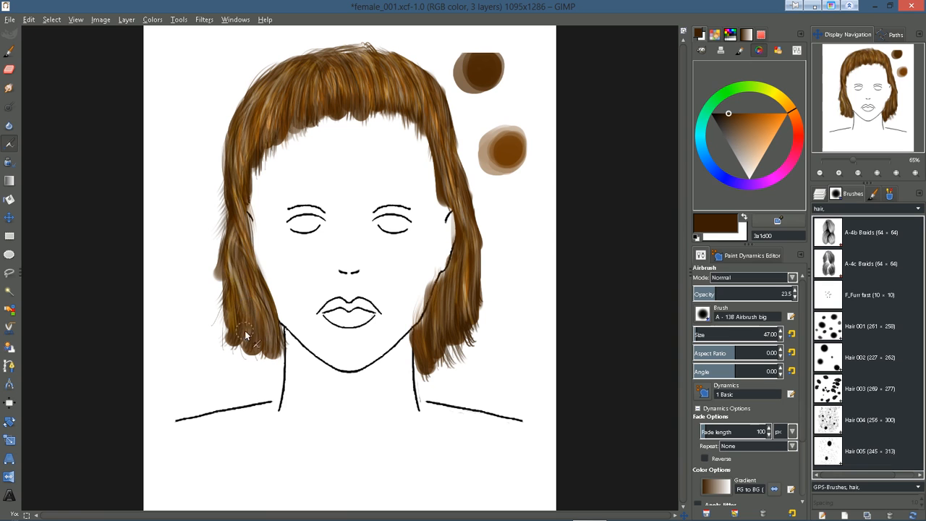
- Add a second pass of dark shading to the fringe, both upper sides and the left lock
{"action": "left_click_drag", "start_coordinate": [256, 111], "coordinate": [244, 206]}
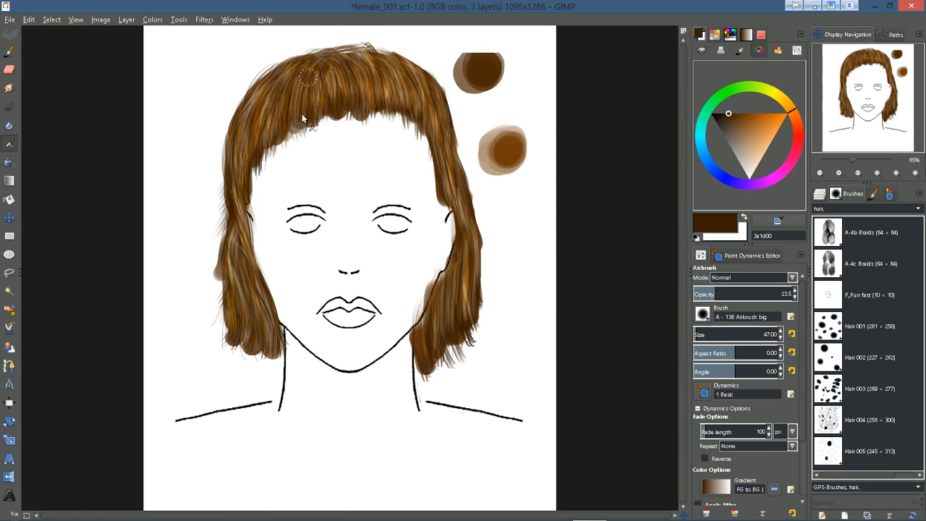
{"action": "mouse_move", "coordinate": [321, 63]}
{"action": "left_mouse_down"}
{"action": "mouse_move", "coordinate": [333, 100]}
{"action": "mouse_move", "coordinate": [356, 82]}
{"action": "left_mouse_up"}
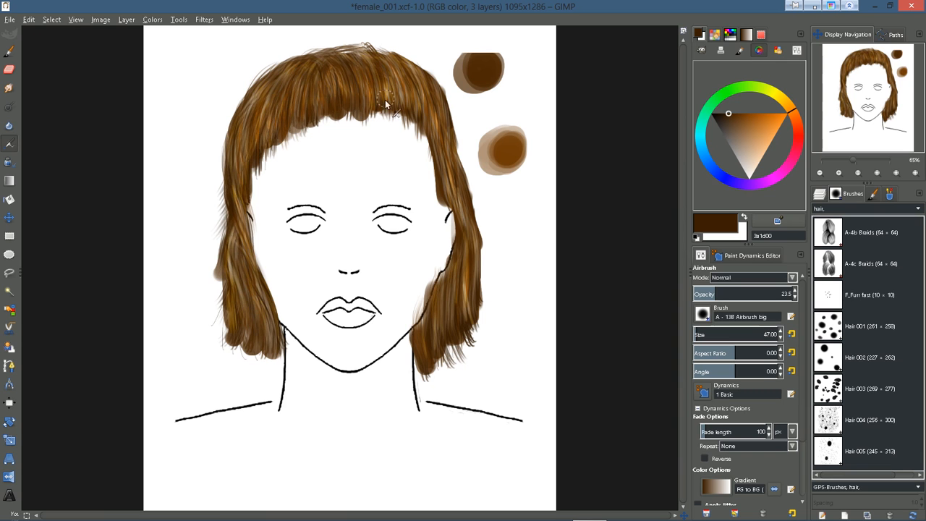
{"action": "left_click_drag", "start_coordinate": [413, 71], "coordinate": [439, 149]}
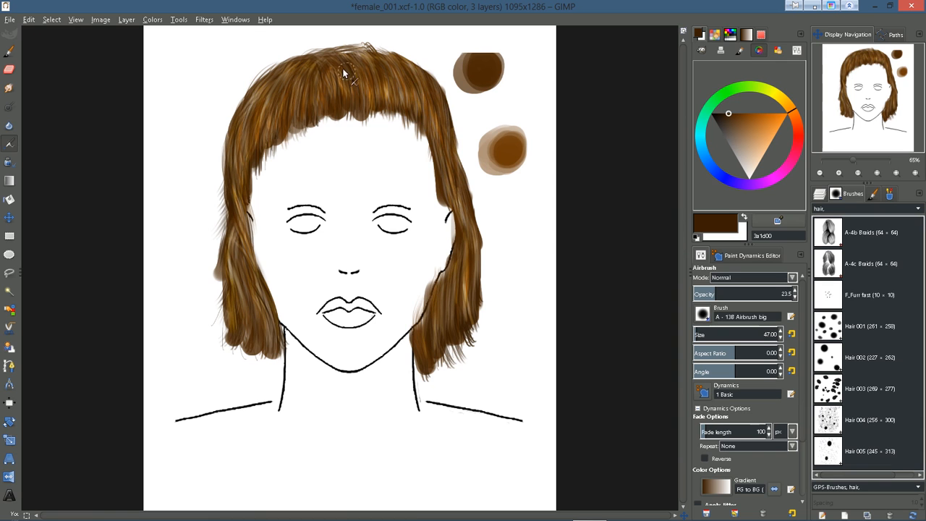
{"action": "mouse_move", "coordinate": [267, 94]}
{"action": "left_mouse_down"}
{"action": "mouse_move", "coordinate": [251, 145]}
{"action": "mouse_move", "coordinate": [248, 118]}
{"action": "mouse_move", "coordinate": [266, 95]}
{"action": "mouse_move", "coordinate": [243, 146]}
{"action": "mouse_move", "coordinate": [253, 114]}
{"action": "mouse_move", "coordinate": [242, 154]}
{"action": "left_mouse_up"}
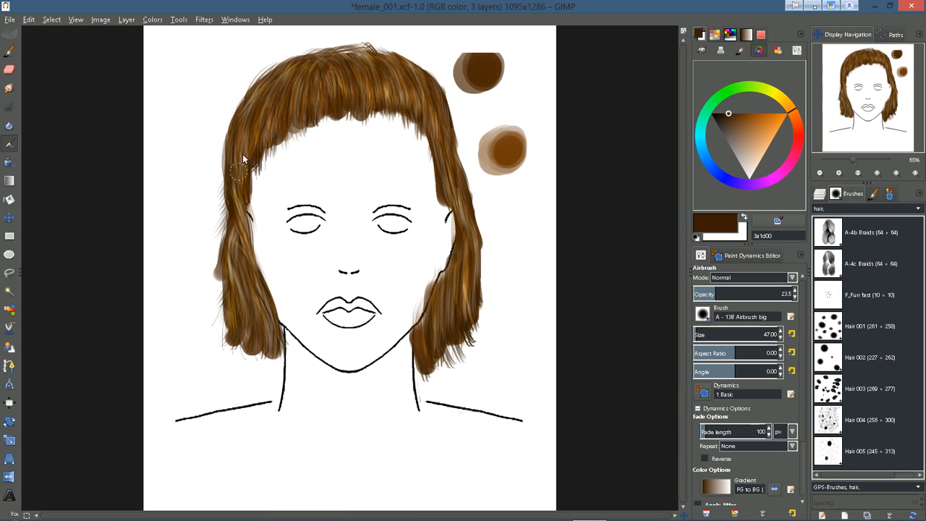
{"action": "left_click_drag", "start_coordinate": [245, 231], "coordinate": [270, 331]}
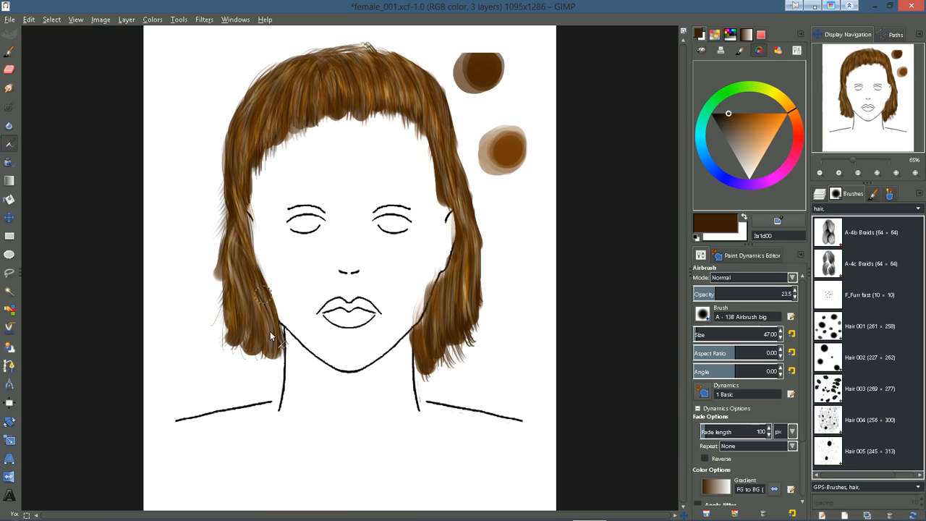
{"action": "left_click_drag", "start_coordinate": [242, 252], "coordinate": [239, 293]}
{"action": "mouse_move", "coordinate": [239, 254]}
{"action": "left_mouse_down"}
{"action": "mouse_move", "coordinate": [264, 340]}
{"action": "mouse_move", "coordinate": [257, 330]}
{"action": "left_mouse_up"}
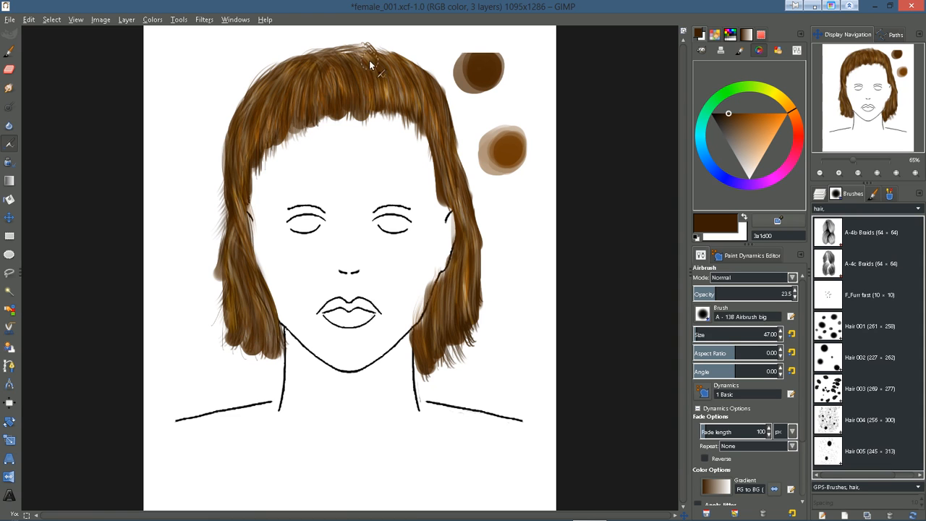
- Deepen the shading across the crown and down both locks, and switch to the Paintbrush
{"action": "mouse_move", "coordinate": [402, 95]}
{"action": "left_mouse_down"}
{"action": "mouse_move", "coordinate": [403, 69]}
{"action": "mouse_move", "coordinate": [417, 109]}
{"action": "mouse_move", "coordinate": [331, 68]}
{"action": "mouse_move", "coordinate": [327, 86]}
{"action": "mouse_move", "coordinate": [318, 70]}
{"action": "mouse_move", "coordinate": [314, 89]}
{"action": "mouse_move", "coordinate": [307, 80]}
{"action": "mouse_move", "coordinate": [304, 99]}
{"action": "mouse_move", "coordinate": [300, 74]}
{"action": "mouse_move", "coordinate": [276, 138]}
{"action": "mouse_move", "coordinate": [270, 92]}
{"action": "left_mouse_up"}
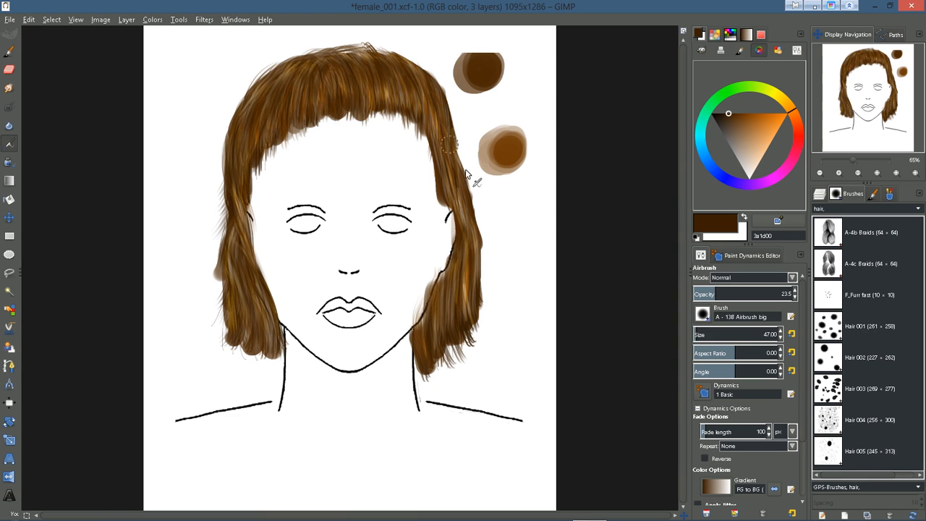
{"action": "mouse_move", "coordinate": [451, 181]}
{"action": "left_mouse_down"}
{"action": "mouse_move", "coordinate": [469, 254]}
{"action": "mouse_move", "coordinate": [468, 230]}
{"action": "mouse_move", "coordinate": [453, 333]}
{"action": "mouse_move", "coordinate": [465, 267]}
{"action": "mouse_move", "coordinate": [456, 331]}
{"action": "mouse_move", "coordinate": [446, 302]}
{"action": "left_mouse_up"}
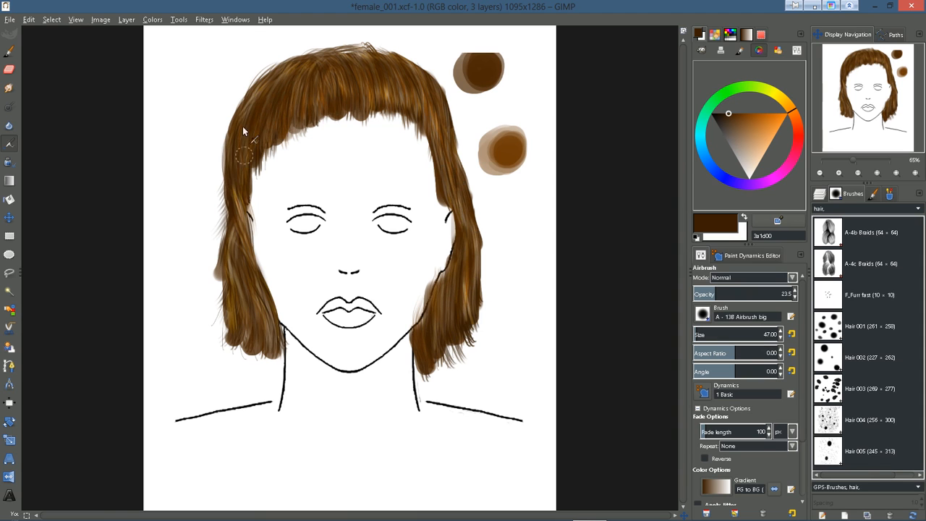
{"action": "mouse_move", "coordinate": [236, 230]}
{"action": "left_mouse_down"}
{"action": "mouse_move", "coordinate": [260, 334]}
{"action": "mouse_move", "coordinate": [272, 340]}
{"action": "left_mouse_up"}
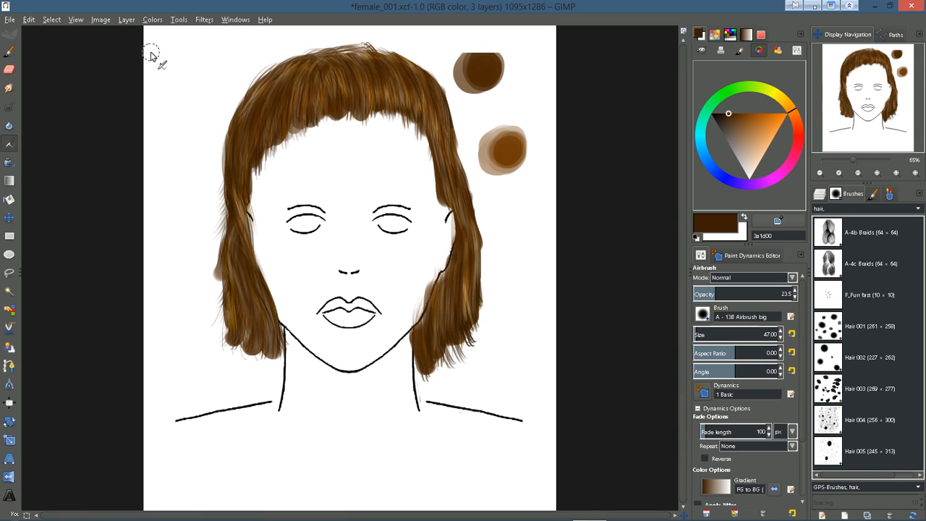
{"action": "key", "text": "p"}
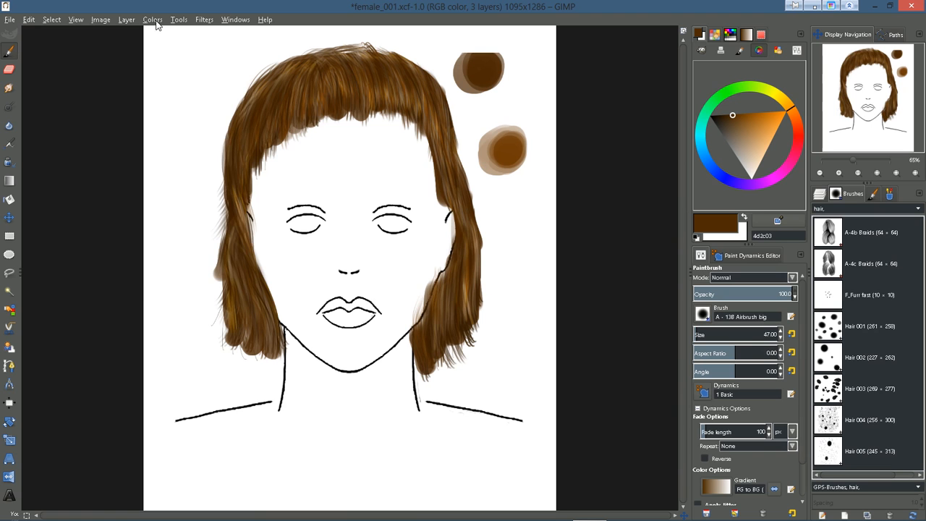
- Open the Hue-Saturation adjustment for the hair layer and display the layer list
{"action": "left_click", "coordinate": [152, 20]}
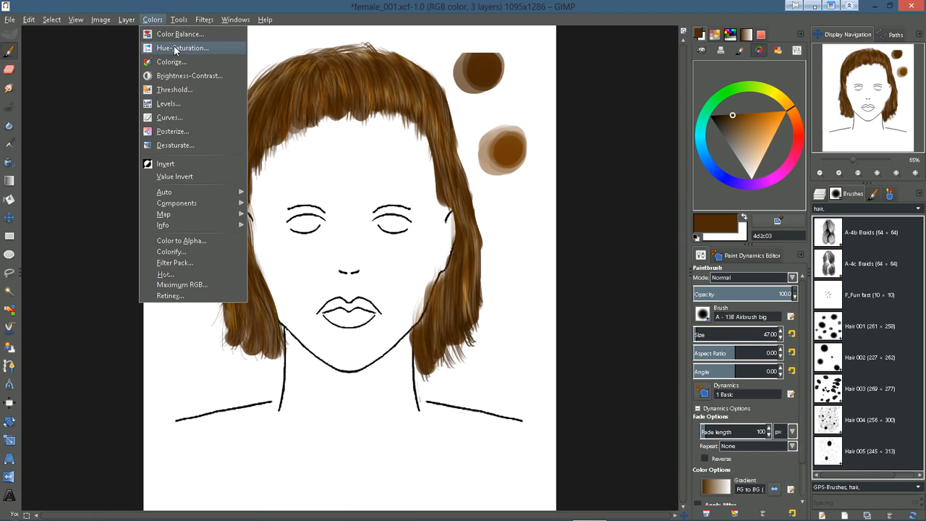
{"action": "mouse_move", "coordinate": [192, 15]}
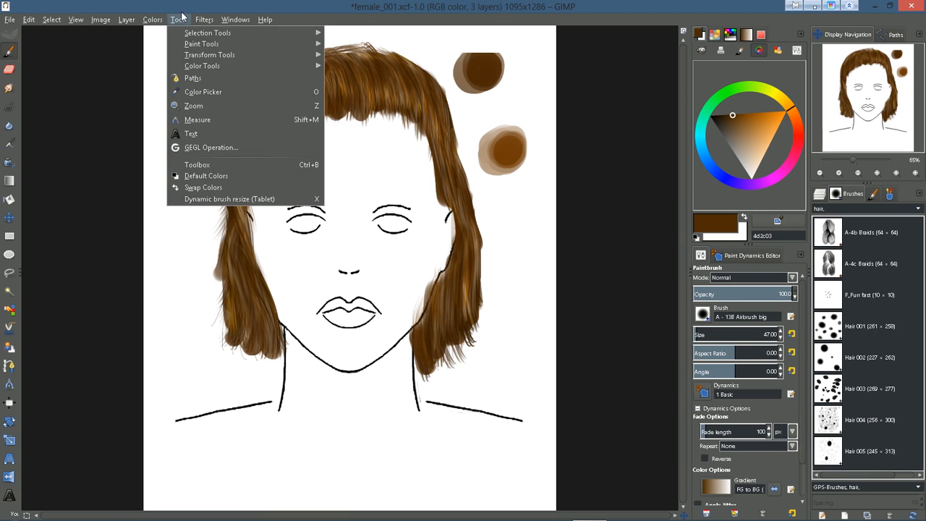
{"action": "mouse_move", "coordinate": [153, 25]}
{"action": "left_click", "coordinate": [181, 48]}
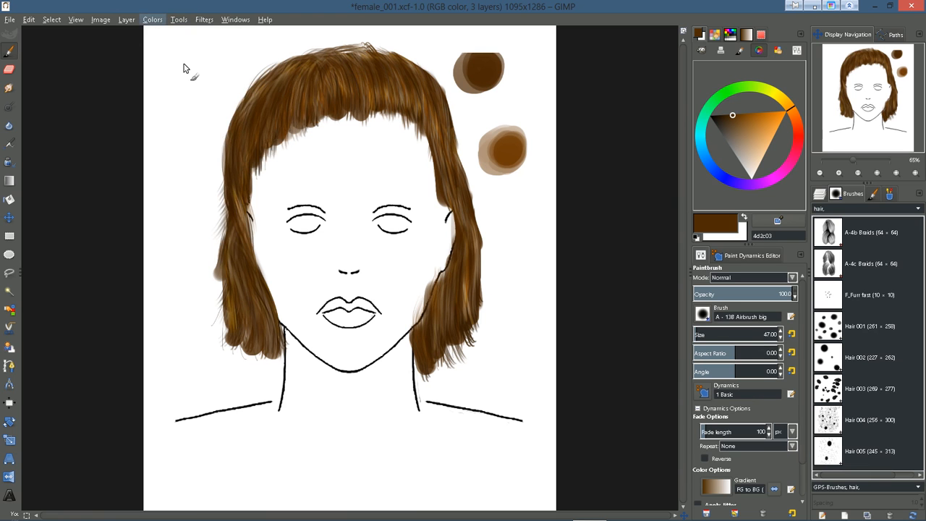
{"action": "left_click", "coordinate": [822, 194]}
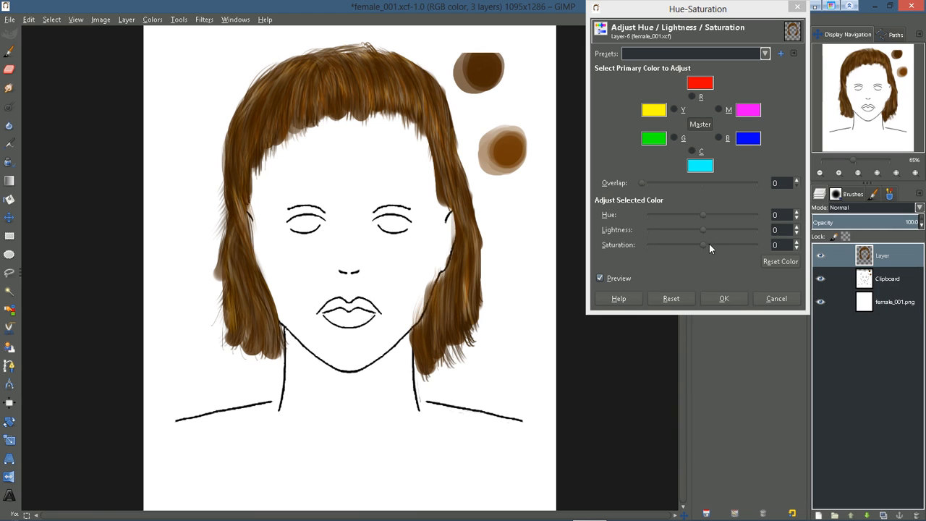
- Try master hue 3, lightness -10 and saturation 43 on the hair layer
{"action": "mouse_move", "coordinate": [707, 243]}
{"action": "left_mouse_down"}
{"action": "mouse_move", "coordinate": [677, 248]}
{"action": "mouse_move", "coordinate": [718, 248]}
{"action": "mouse_move", "coordinate": [671, 248]}
{"action": "mouse_move", "coordinate": [698, 248]}
{"action": "left_mouse_up"}
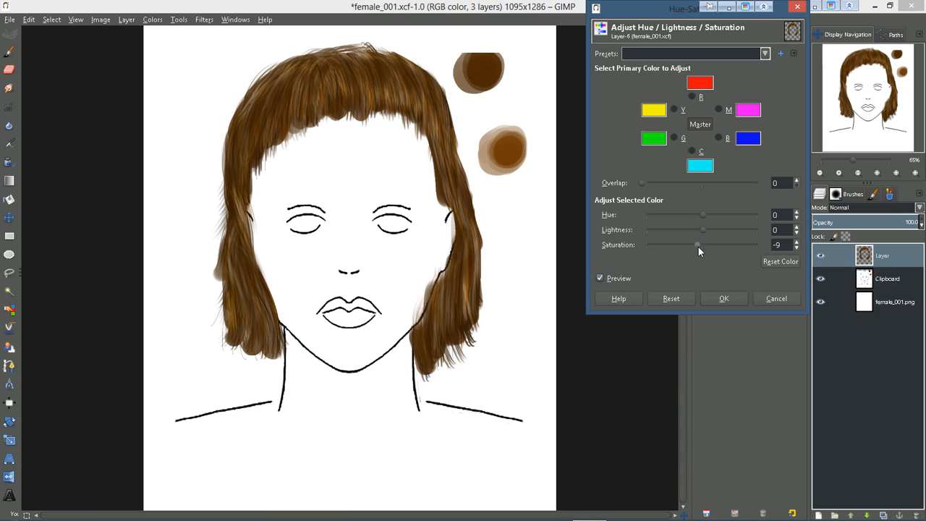
{"action": "left_click_drag", "start_coordinate": [704, 216], "coordinate": [692, 230]}
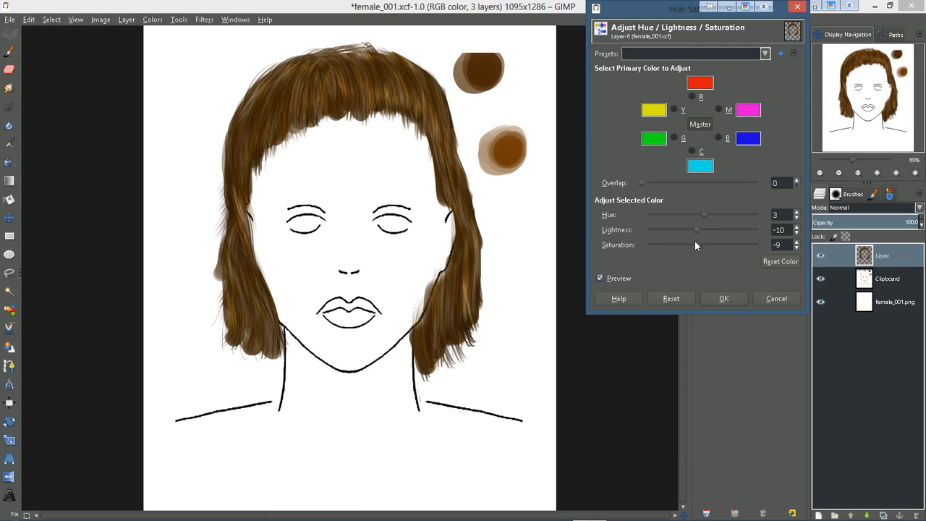
{"action": "left_click_drag", "start_coordinate": [698, 244], "coordinate": [731, 246]}
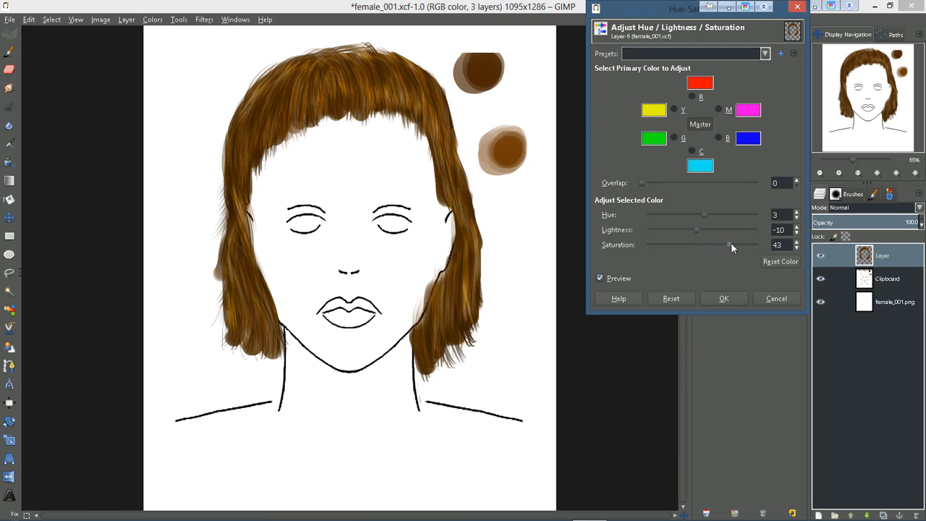
- Try hue 17 and saturation -25 on the hair's yellow range, and reset all Hue-Saturation adjustments
{"action": "left_click", "coordinate": [673, 109]}
{"action": "left_click_drag", "start_coordinate": [702, 245], "coordinate": [687, 246]}
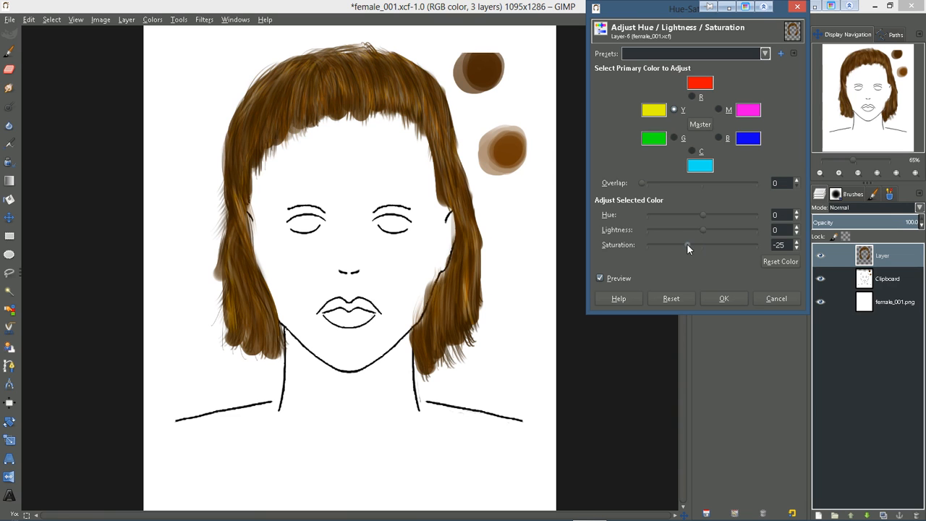
{"action": "left_click_drag", "start_coordinate": [703, 216], "coordinate": [711, 213]}
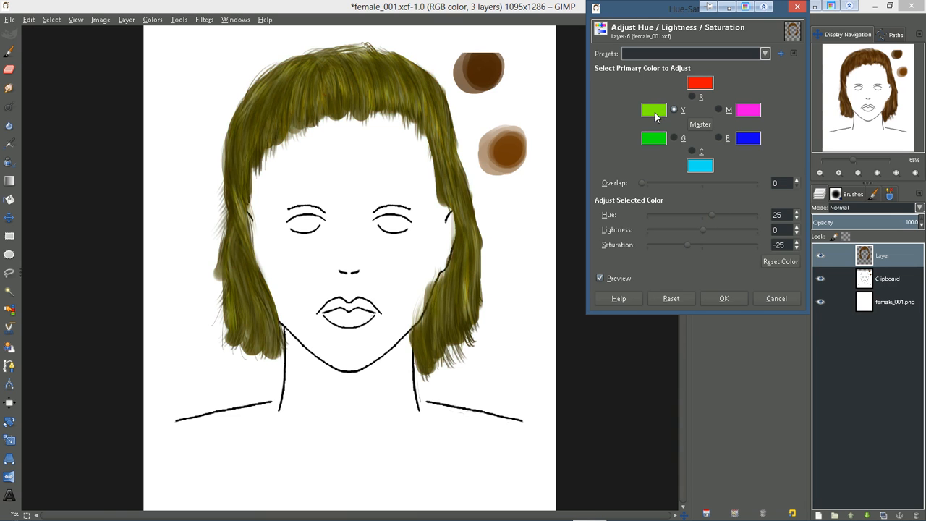
{"action": "mouse_move", "coordinate": [710, 214]}
{"action": "left_mouse_down"}
{"action": "mouse_move", "coordinate": [698, 213]}
{"action": "mouse_move", "coordinate": [723, 216]}
{"action": "mouse_move", "coordinate": [691, 217]}
{"action": "mouse_move", "coordinate": [707, 217]}
{"action": "left_mouse_up"}
{"action": "left_click_drag", "start_coordinate": [660, 9], "coordinate": [650, 25]}
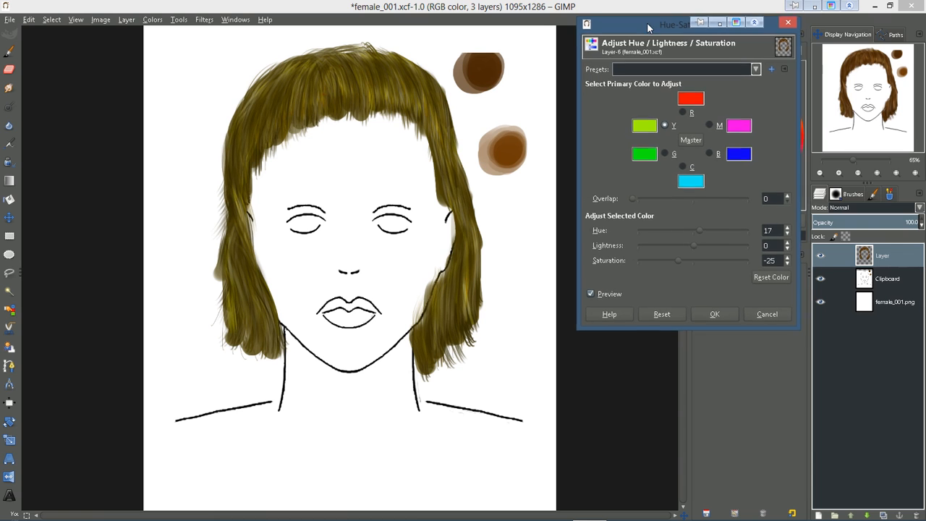
{"action": "left_click", "coordinate": [667, 314]}
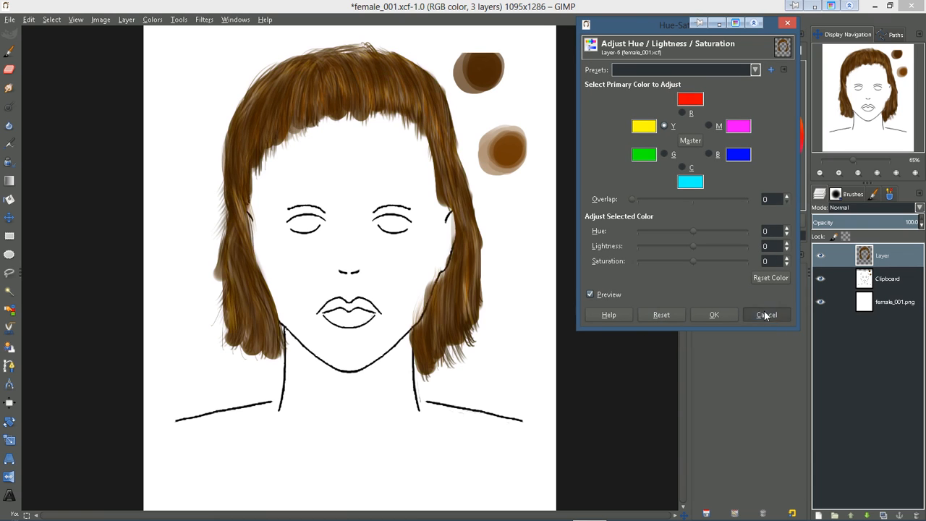
- Discard the Hue-Saturation adjustment and open the Levels adjustment for the hair layer, keeping the drawn hair unobstructed
{"action": "left_click", "coordinate": [764, 314]}
{"action": "left_click", "coordinate": [157, 20]}
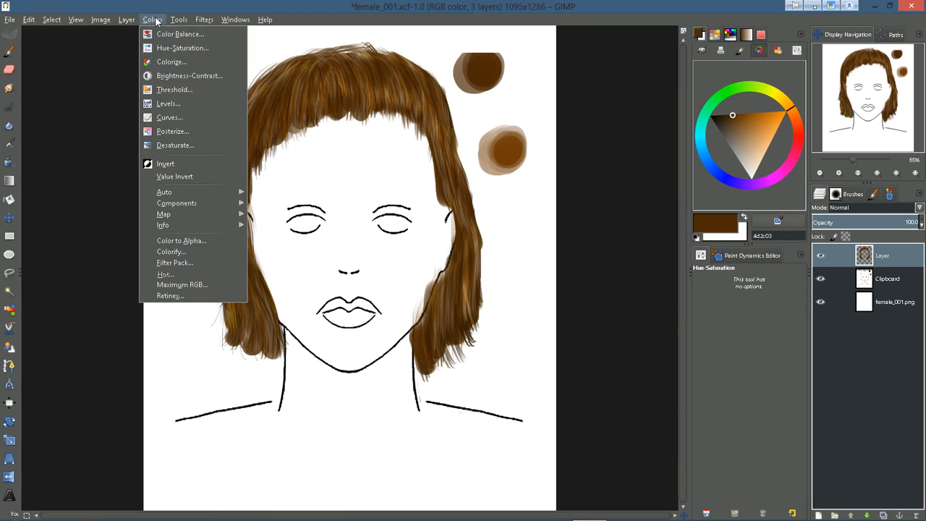
{"action": "left_click", "coordinate": [195, 103]}
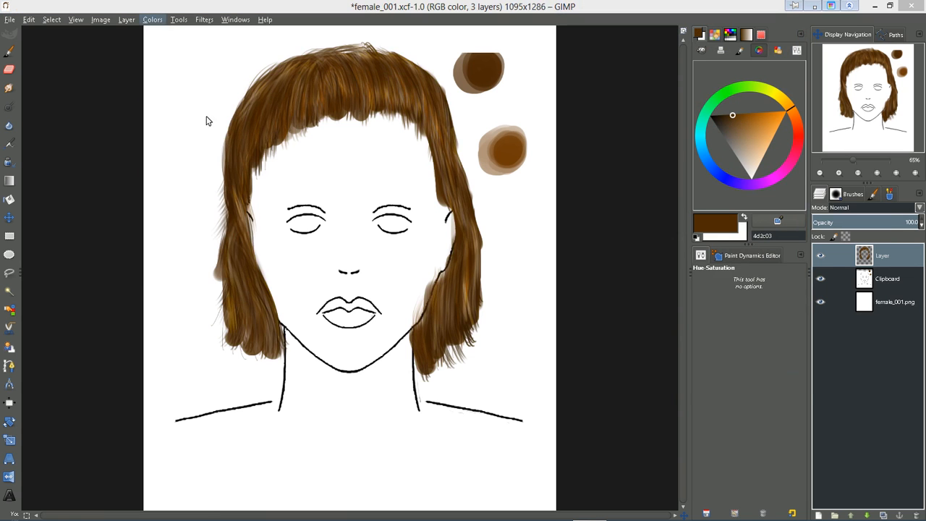
{"action": "left_click_drag", "start_coordinate": [643, 85], "coordinate": [714, 79]}
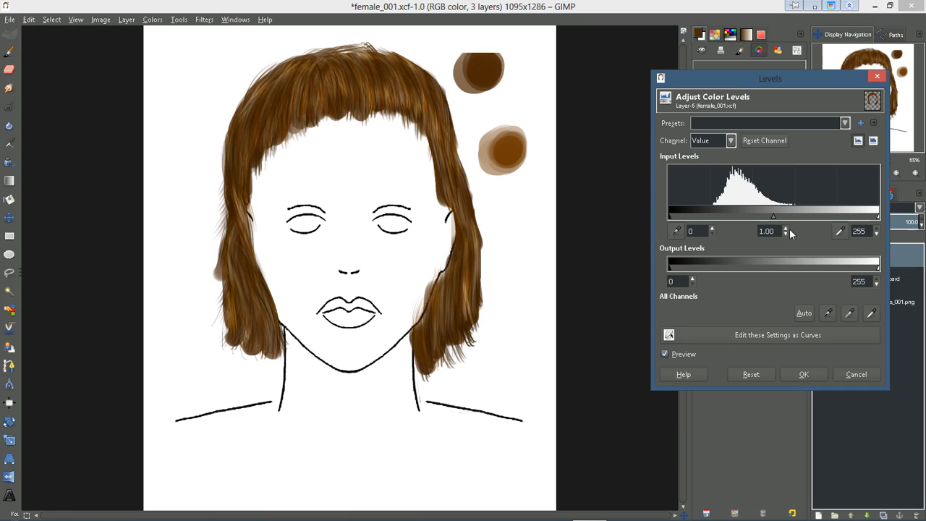
- Brighten the hair layer with input levels of gamma about 1.28 and white point 235, and apply the adjustment
{"action": "left_click_drag", "start_coordinate": [773, 218], "coordinate": [768, 218]}
{"action": "mouse_move", "coordinate": [669, 215]}
{"action": "left_mouse_down"}
{"action": "mouse_move", "coordinate": [678, 217]}
{"action": "mouse_move", "coordinate": [664, 218]}
{"action": "left_mouse_up"}
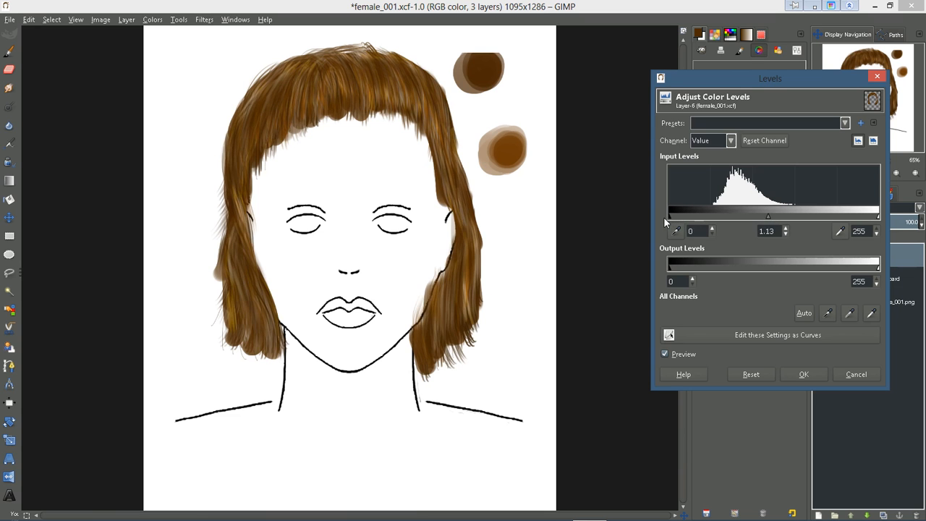
{"action": "mouse_move", "coordinate": [768, 216]}
{"action": "left_mouse_down"}
{"action": "mouse_move", "coordinate": [752, 217]}
{"action": "mouse_move", "coordinate": [763, 219]}
{"action": "left_mouse_up"}
{"action": "left_click_drag", "start_coordinate": [878, 215], "coordinate": [861, 216]}
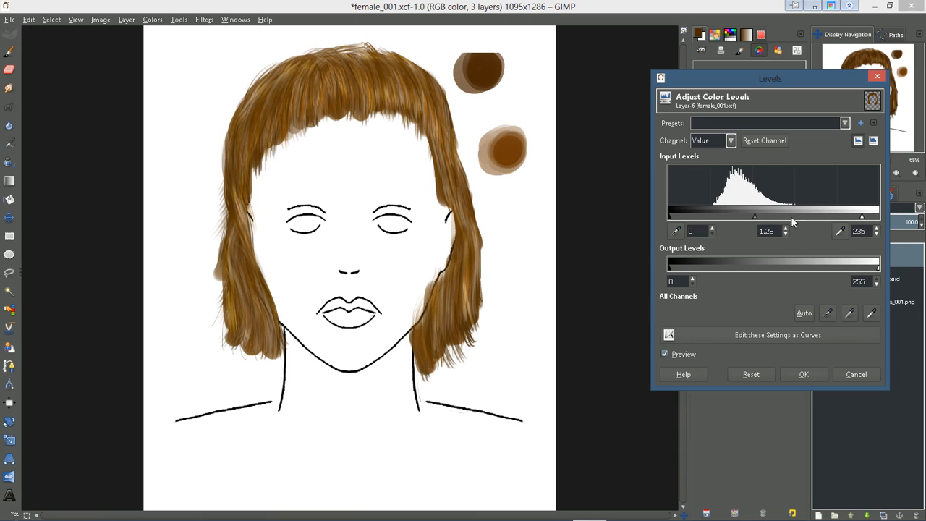
{"action": "left_click_drag", "start_coordinate": [757, 218], "coordinate": [756, 217]}
{"action": "left_click", "coordinate": [817, 376]}
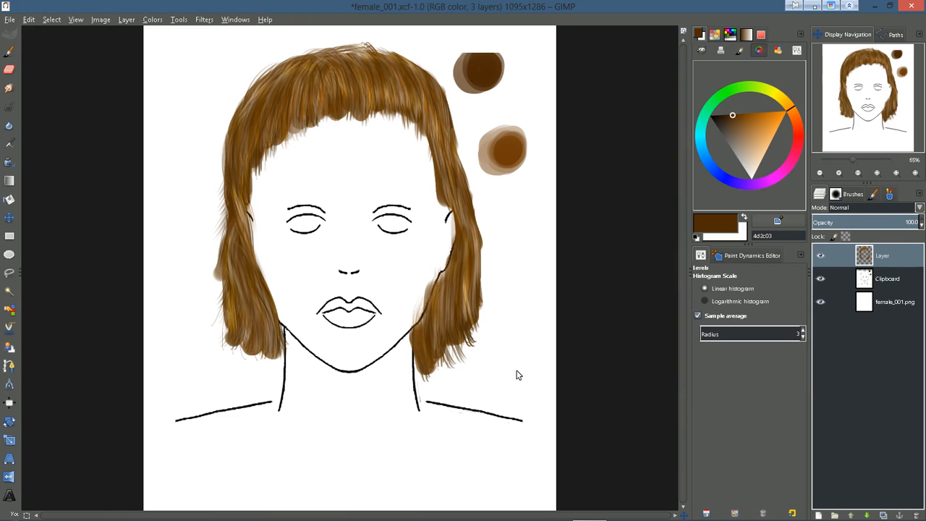